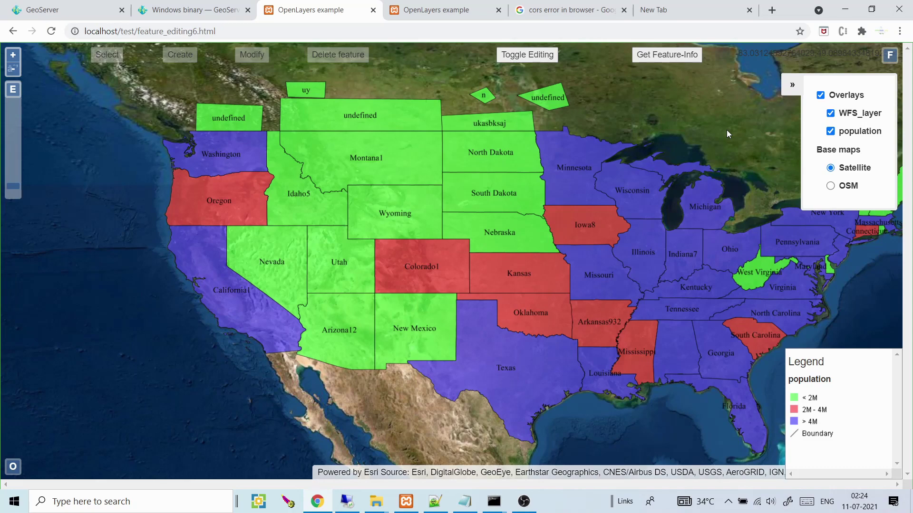
# Look over the GeoServer Windows binary guide and the GeoServer 2.19.x download page, and return to the feature_editing6.html map.
pyautogui.click(214, 8)
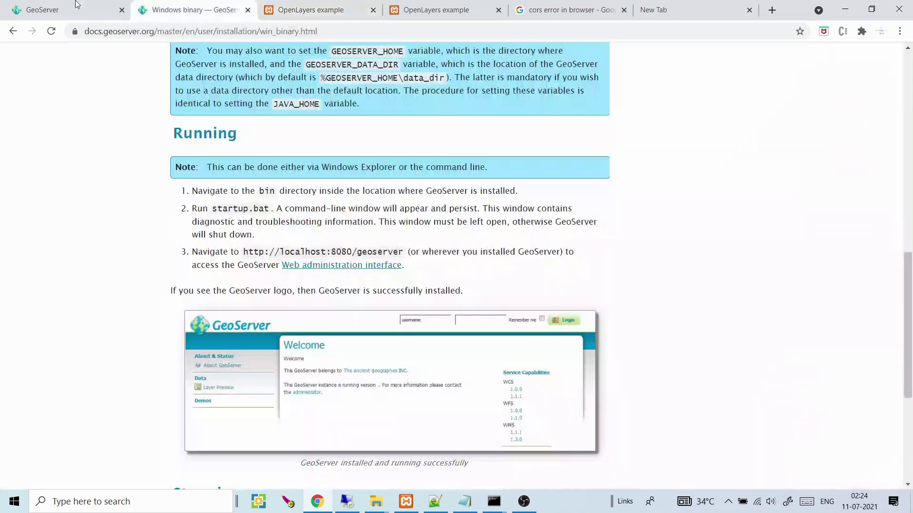
pyautogui.click(62, 7)
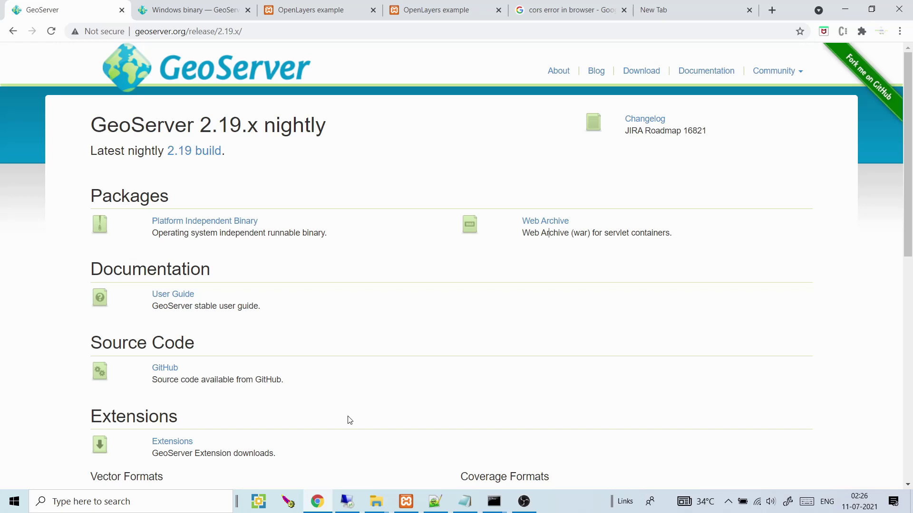
pyautogui.click(358, 4)
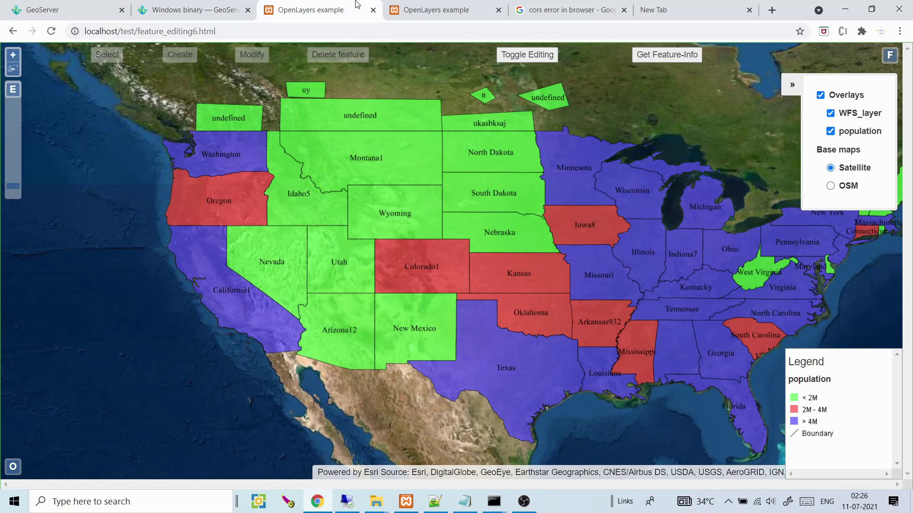
# Check the population and WFS_layer overlays by switching each off and on, and inspect the map page with the browser's developer tools.
pyautogui.click(830, 131)
pyautogui.click(830, 132)
pyautogui.click(831, 114)
pyautogui.click(830, 113)
pyautogui.click(831, 115)
pyautogui.click(831, 115)
pyautogui.rightClick(709, 118)
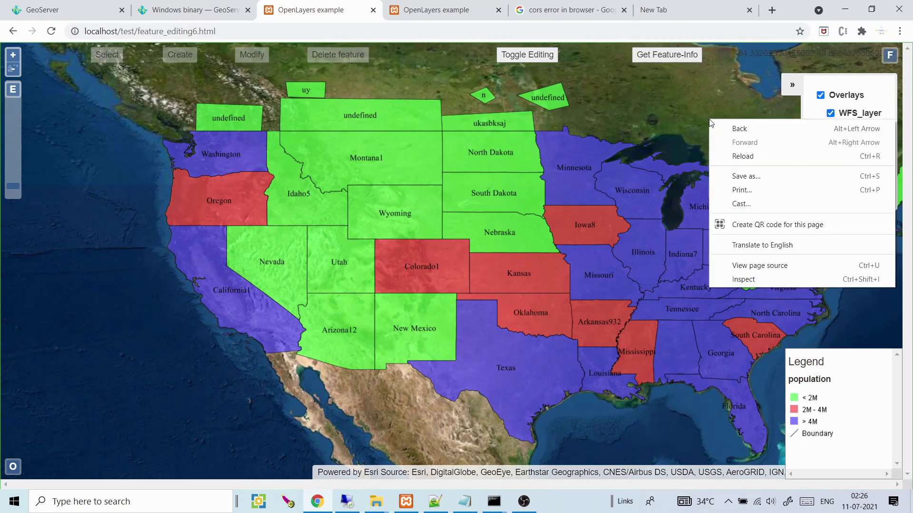
pyautogui.click(749, 282)
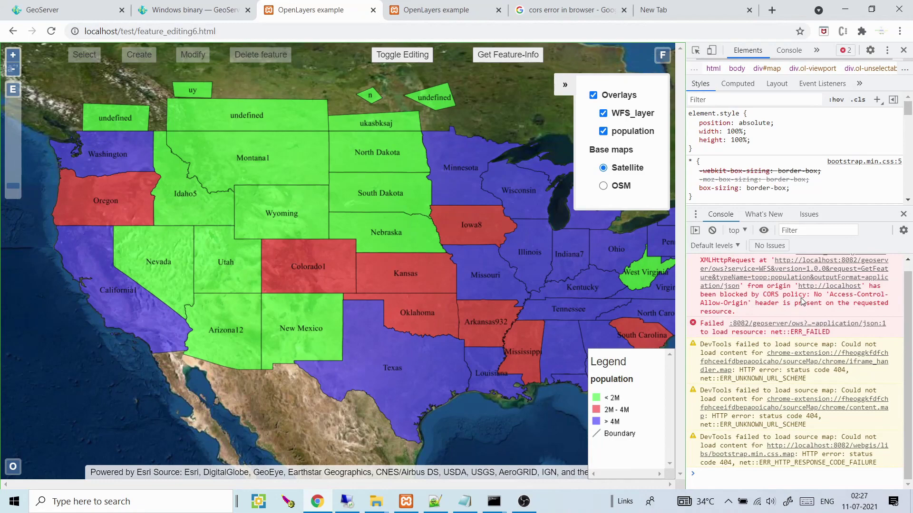
# In File Explorer, go to Program Files > Apache Software Foundation > Tomcat 9.0_Tomcat9.0.44 > conf and select web.xml.
pyautogui.click(376, 501)
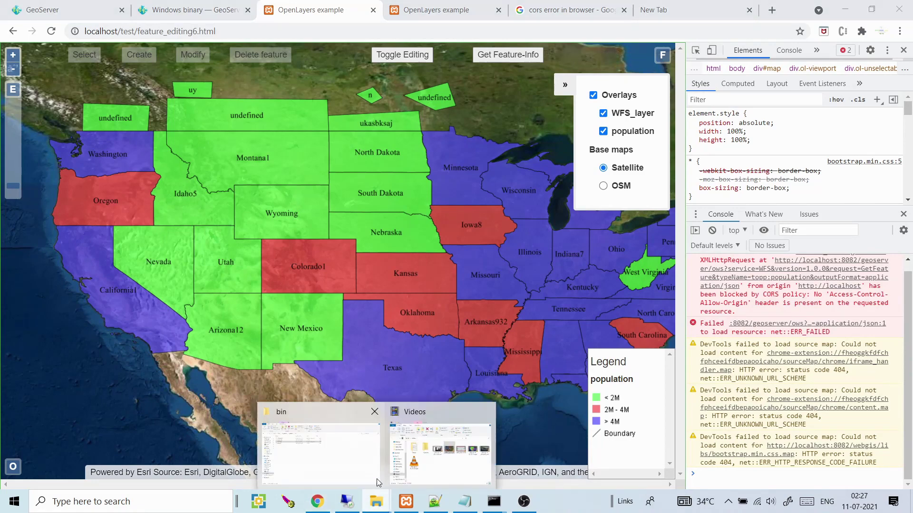
pyautogui.click(349, 469)
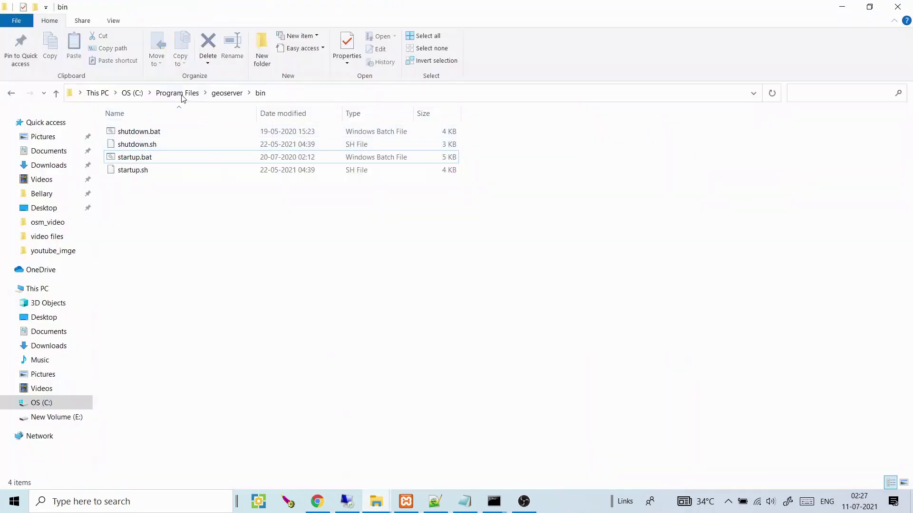
pyautogui.click(183, 97)
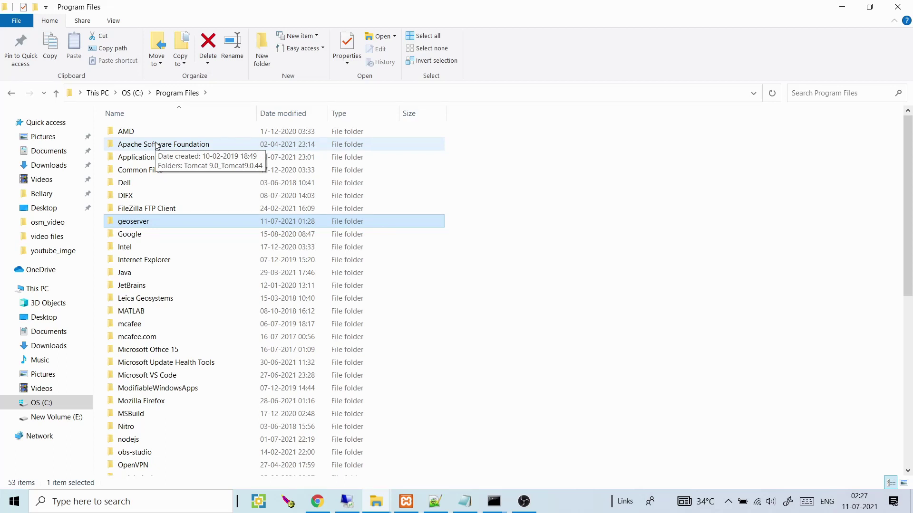
pyautogui.doubleClick(156, 144)
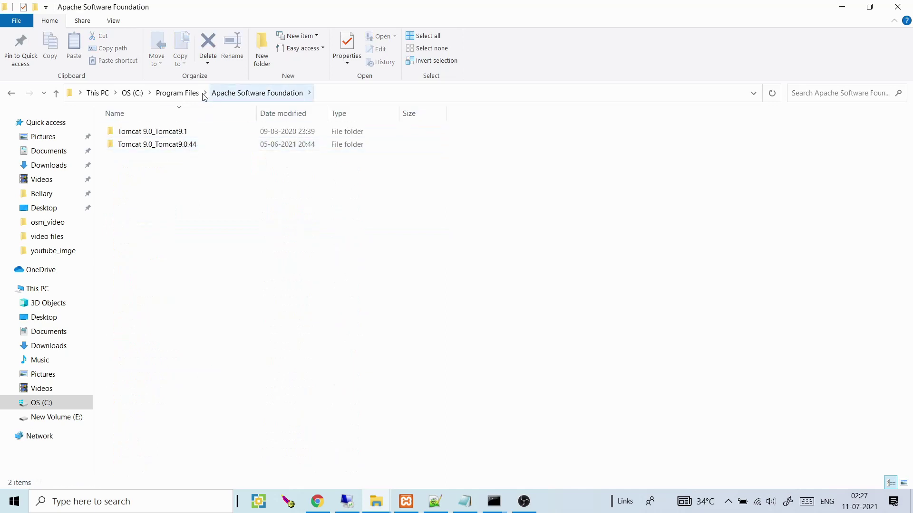
pyautogui.doubleClick(172, 146)
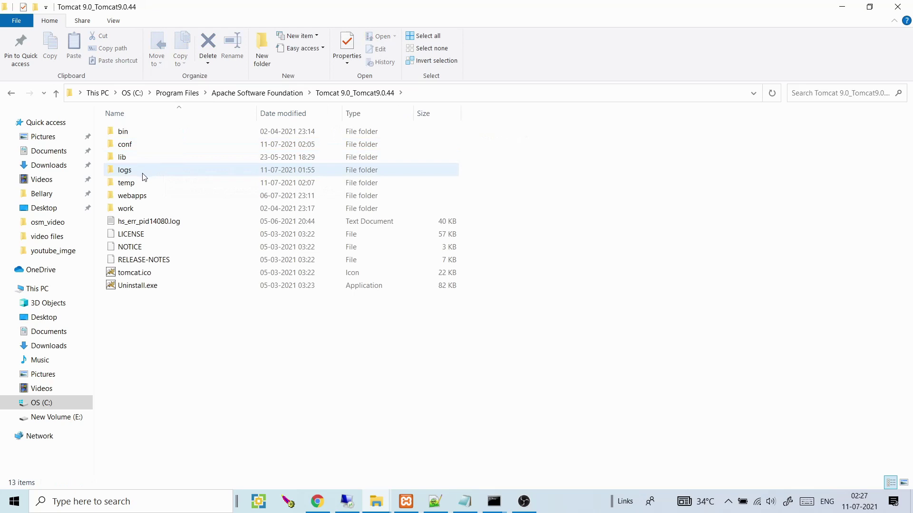
pyautogui.doubleClick(142, 148)
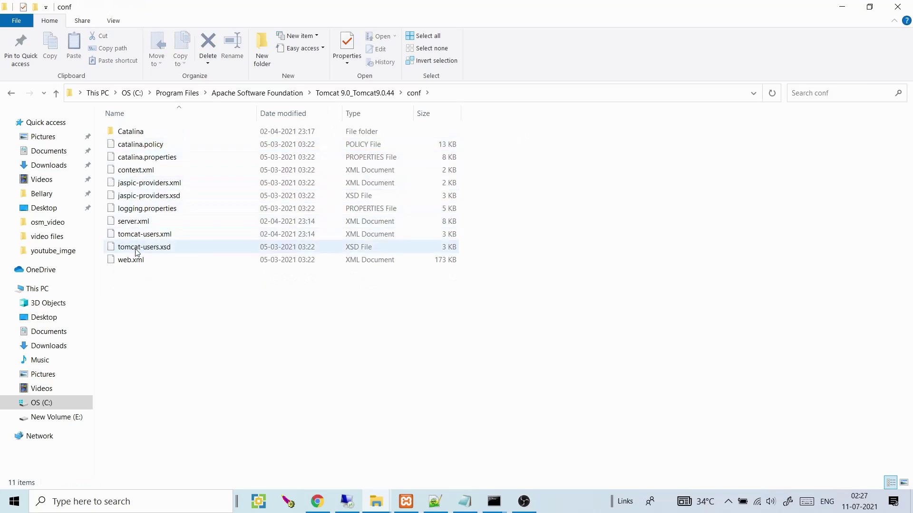
pyautogui.click(136, 260)
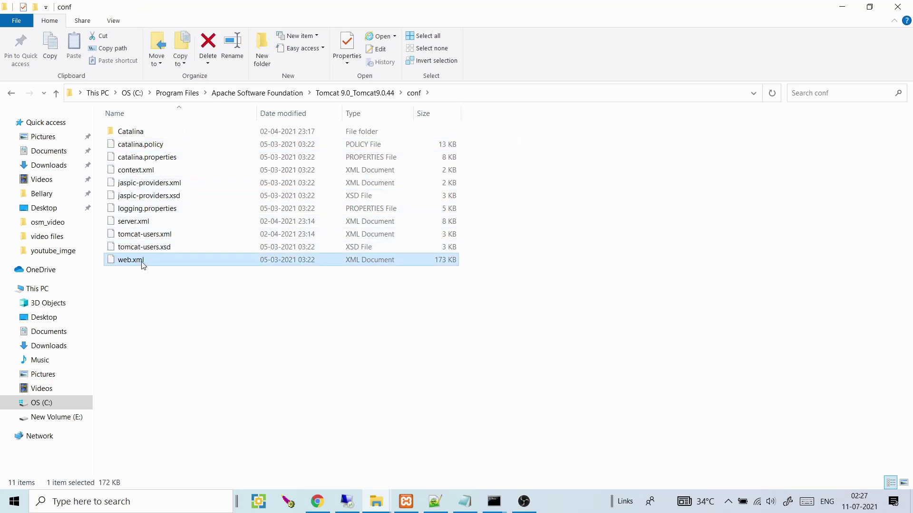
pyautogui.rightClick(143, 263)
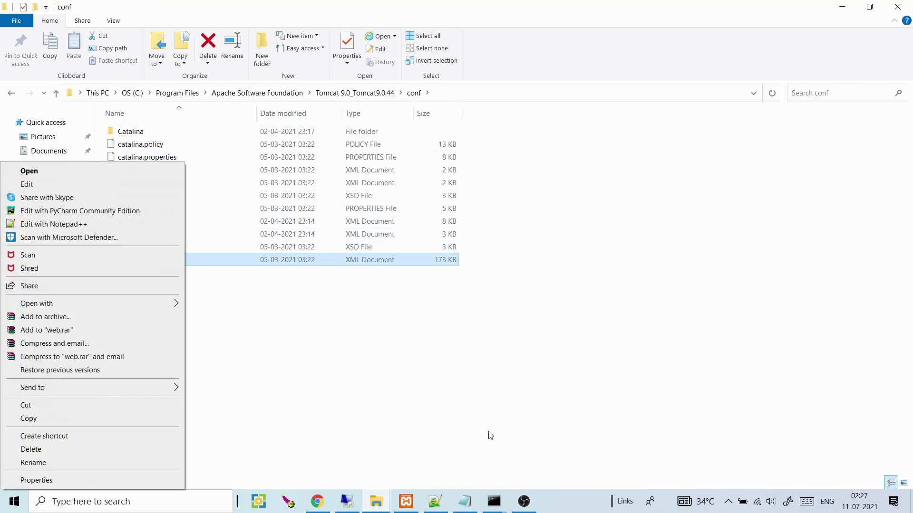
# Stop the Apache Tomcat 9.0 Tomcat9.0.44 service from its properties window.
pyautogui.click(729, 501)
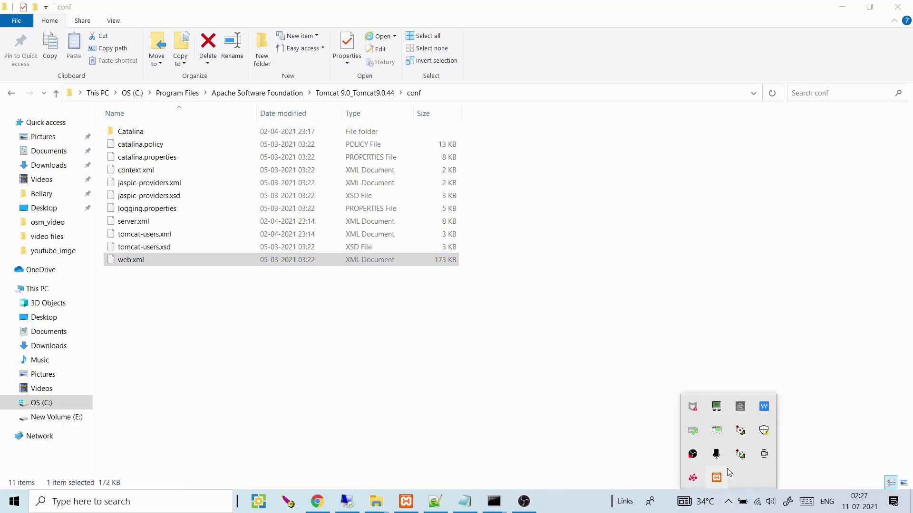
pyautogui.doubleClick(739, 456)
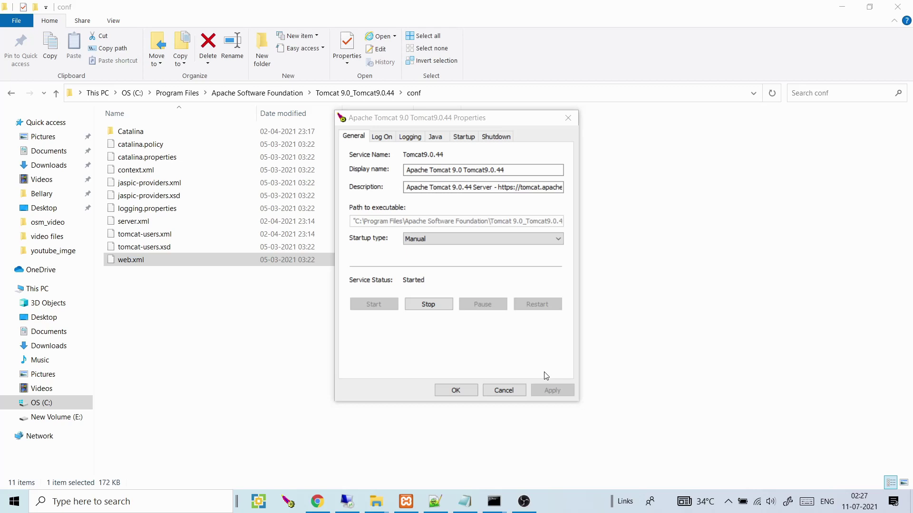
pyautogui.click(431, 308)
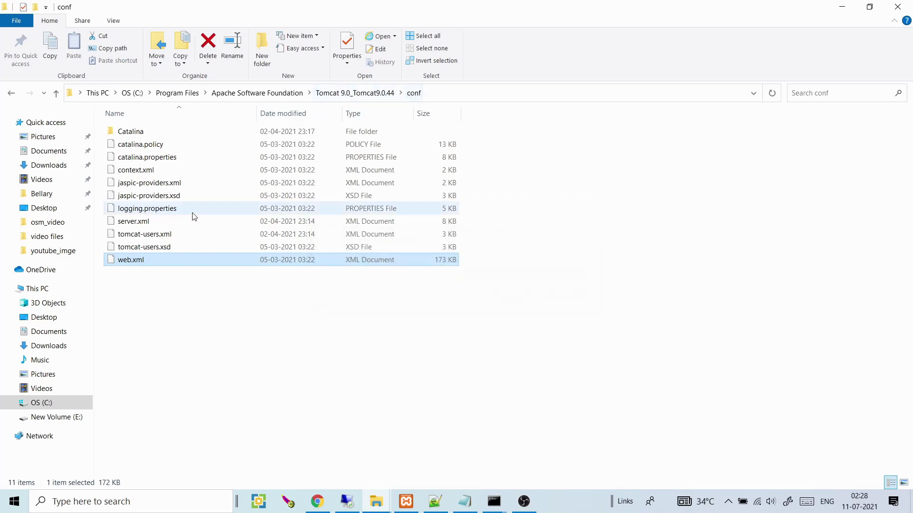
# Open web.xml in Notepad++ and copy the whole CorsFilter filter and filter-mapping block from tomcat.txt in Notepad.
pyautogui.rightClick(133, 264)
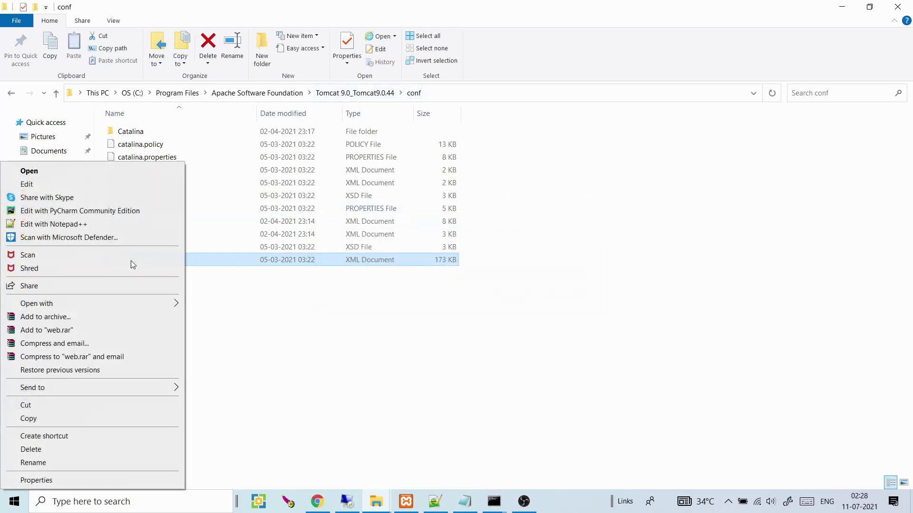
pyautogui.click(124, 226)
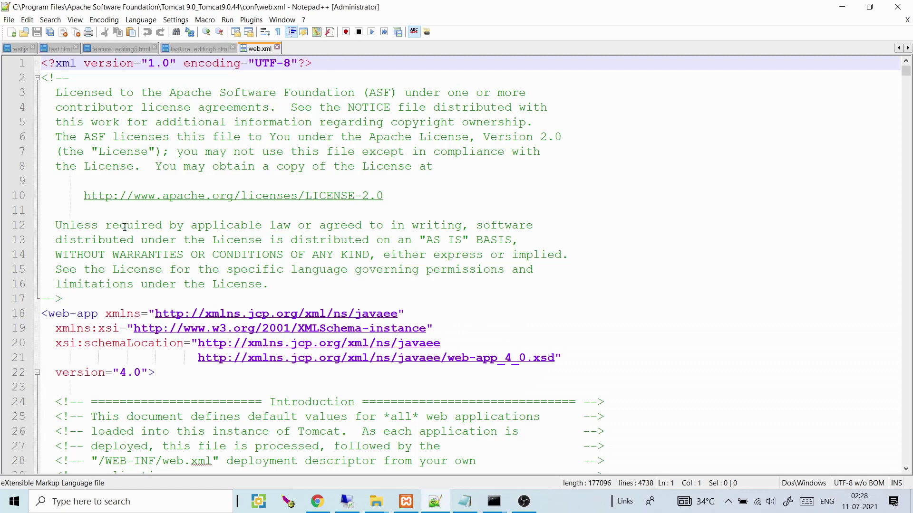
pyautogui.click(464, 502)
pyautogui.moveTo(181, 193); pyautogui.dragTo(60, 52)
pyautogui.hotkey('ctrl', 'c')
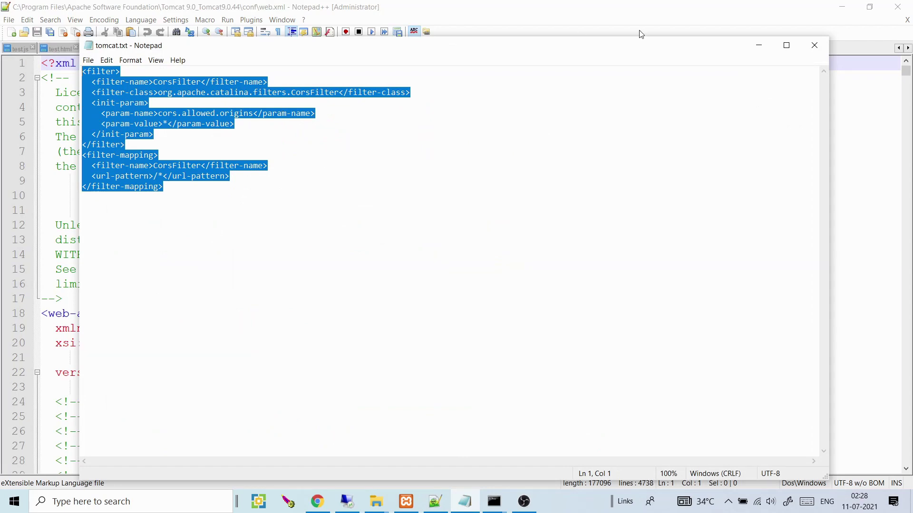
pyautogui.click(758, 45)
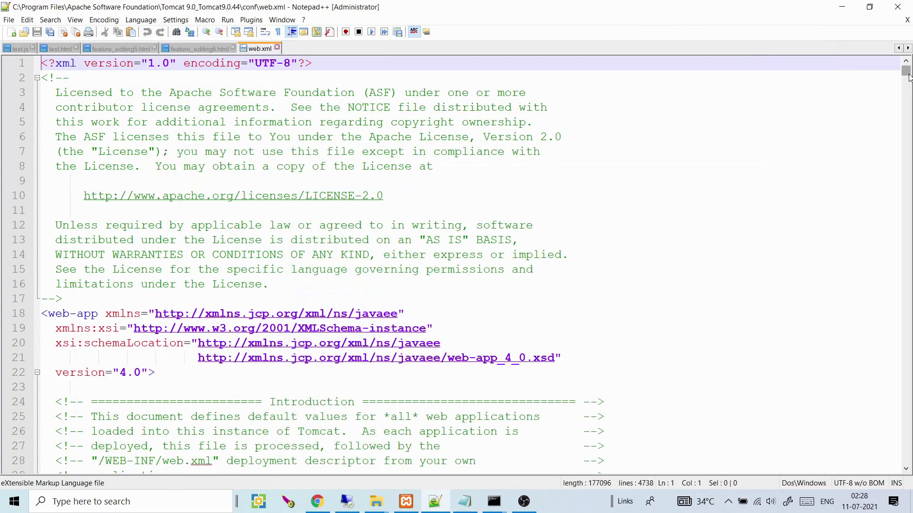
# Paste the CorsFilter block into web.xml on a new line after the servlet ending at line 279, and save the file.
pyautogui.moveTo(908, 79); pyautogui.dragTo(908, 97)
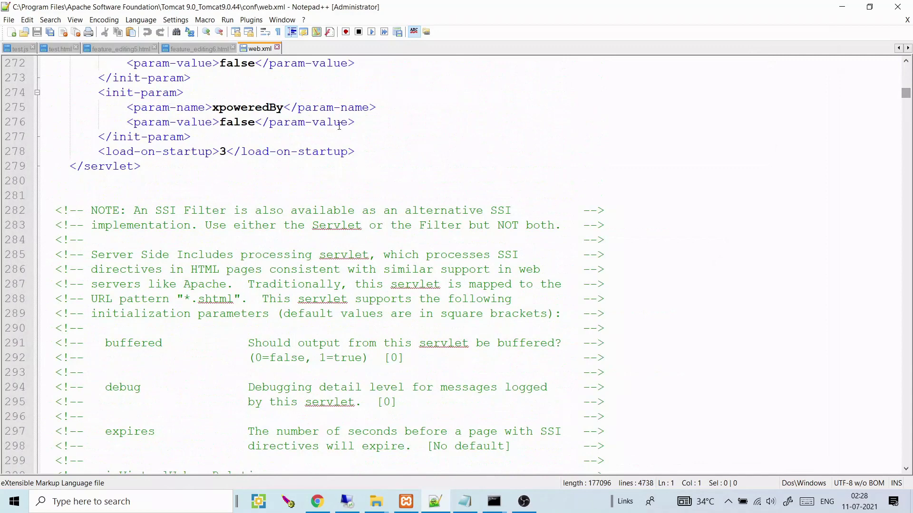
pyautogui.click(130, 184)
pyautogui.press('Return')
pyautogui.press('Tab')
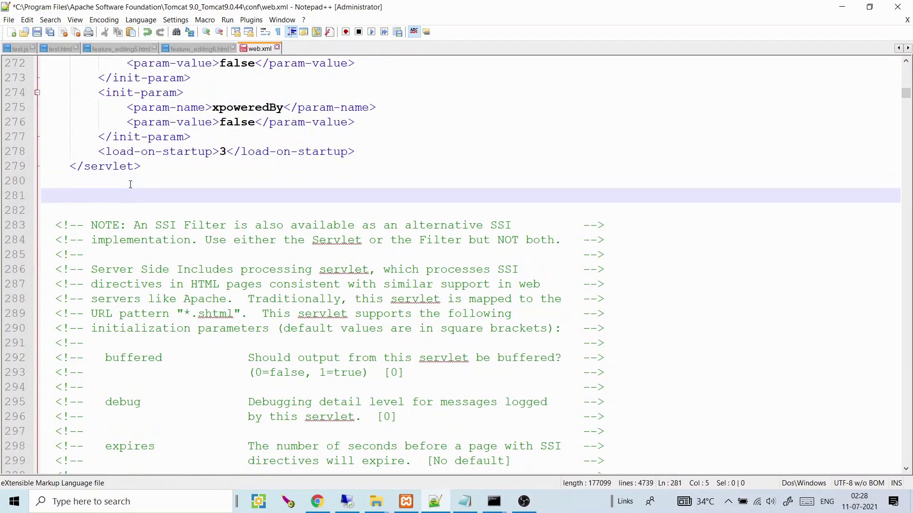
pyautogui.hotkey('ctrl', 'v')
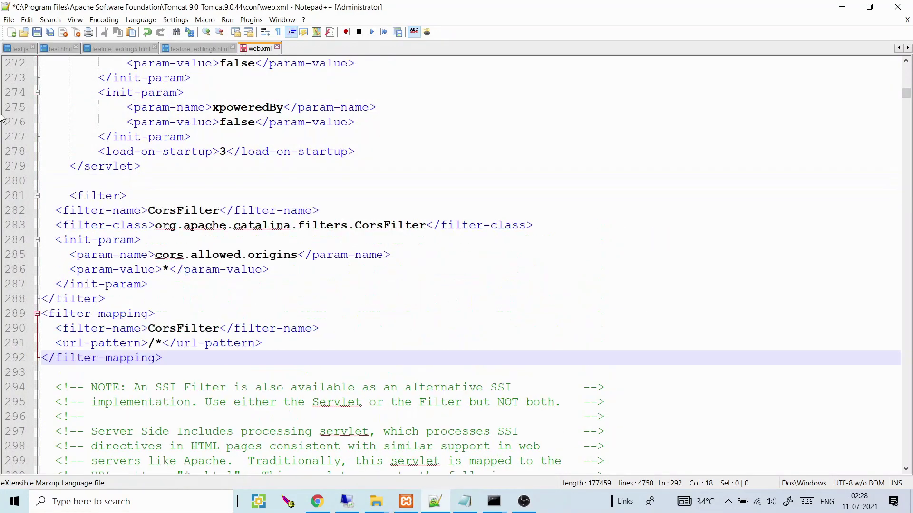
pyautogui.click(37, 33)
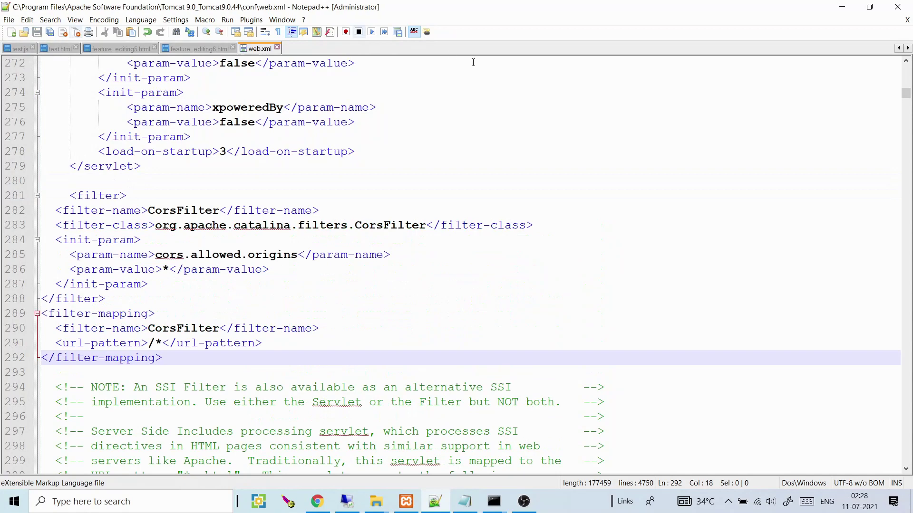
pyautogui.click(839, 9)
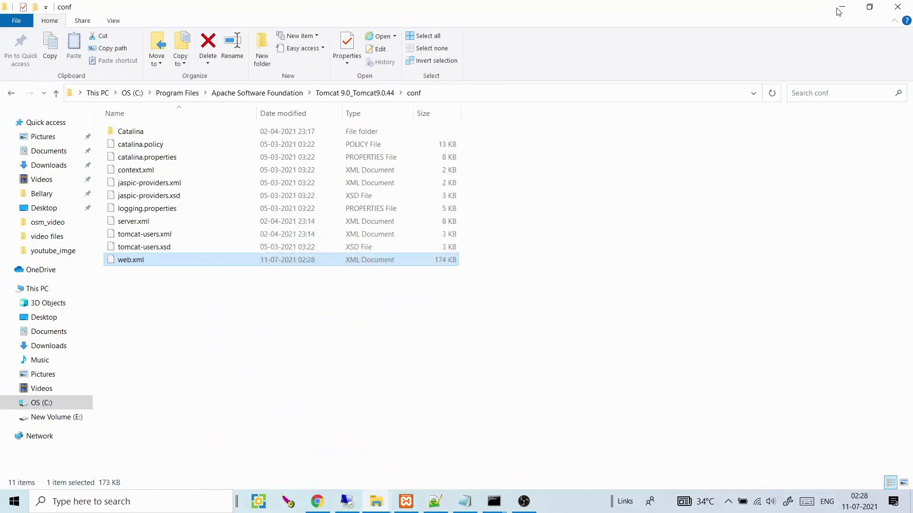
# Start the Apache Tomcat 9.0 Tomcat9.0.44 service again and close its properties window.
pyautogui.click(730, 502)
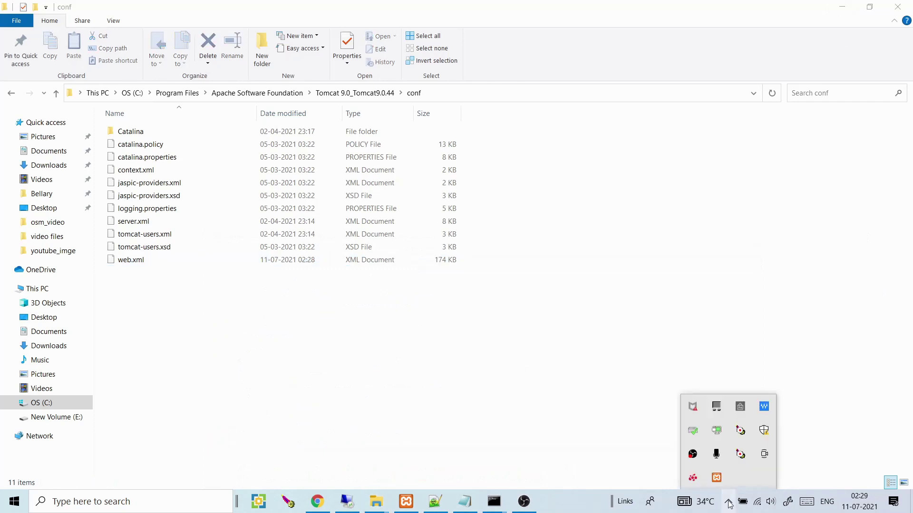
pyautogui.doubleClick(741, 455)
pyautogui.click(393, 305)
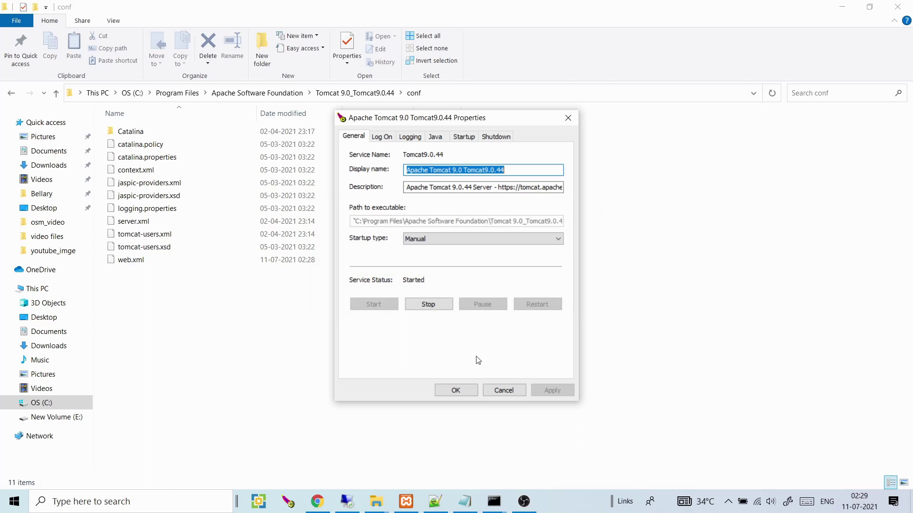
pyautogui.click(464, 390)
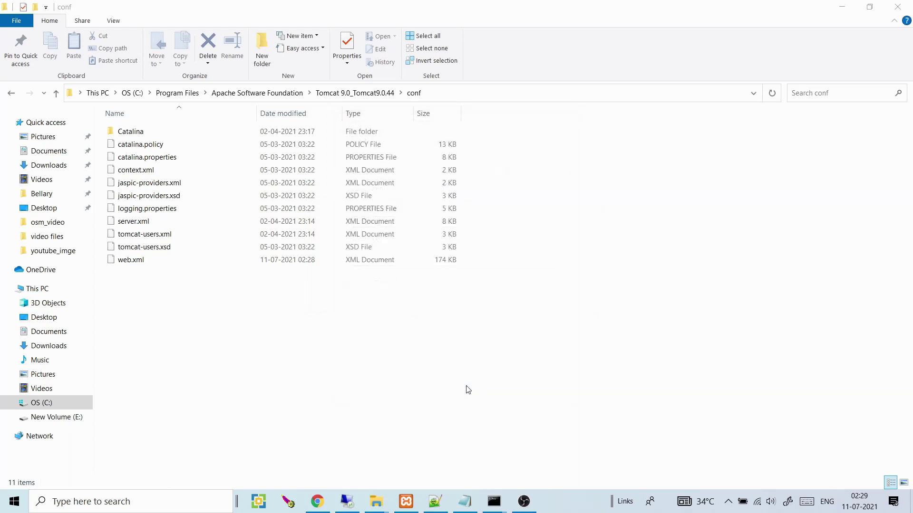
# Open the webapps folder of Tomcat 9.0_Tomcat9.0.44 to view the deployed applications.
pyautogui.click(289, 94)
pyautogui.doubleClick(172, 145)
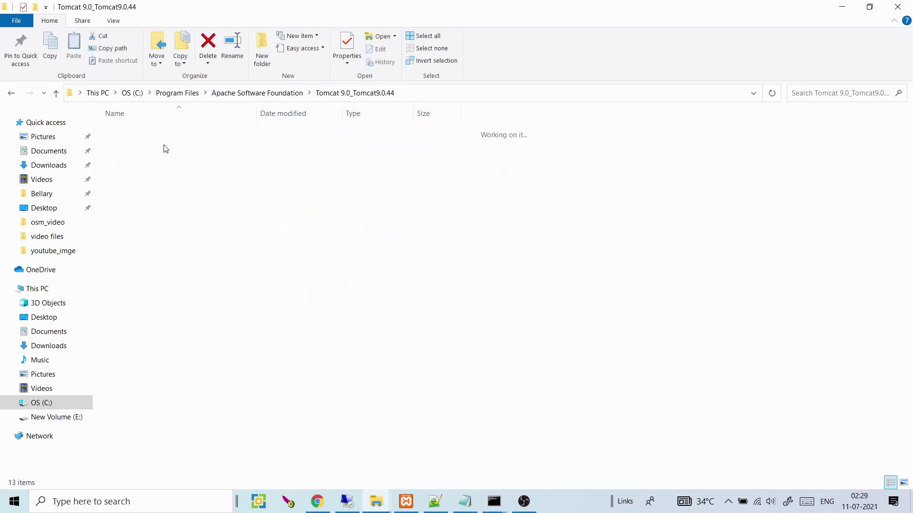
pyautogui.doubleClick(134, 197)
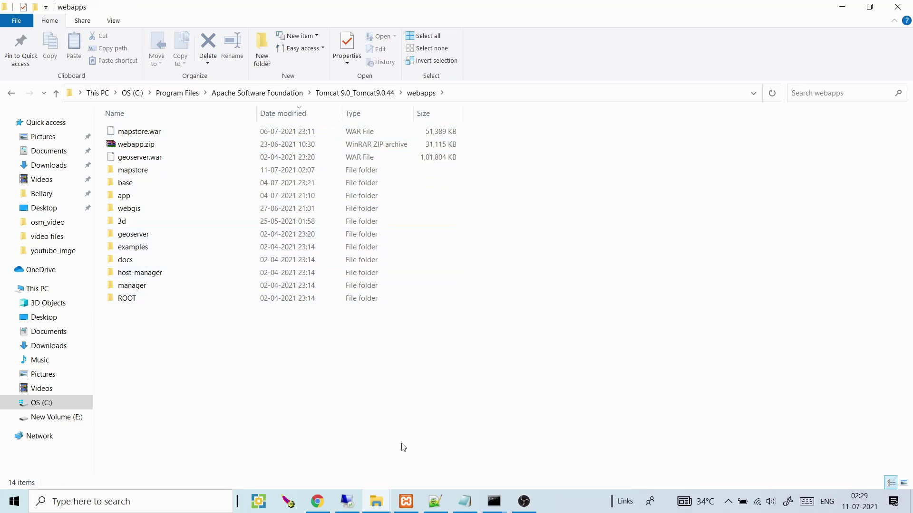
# Reload the feature_editing6.html map in Chrome and check the WFS_layer overlay with the population overlay hidden.
pyautogui.click(317, 501)
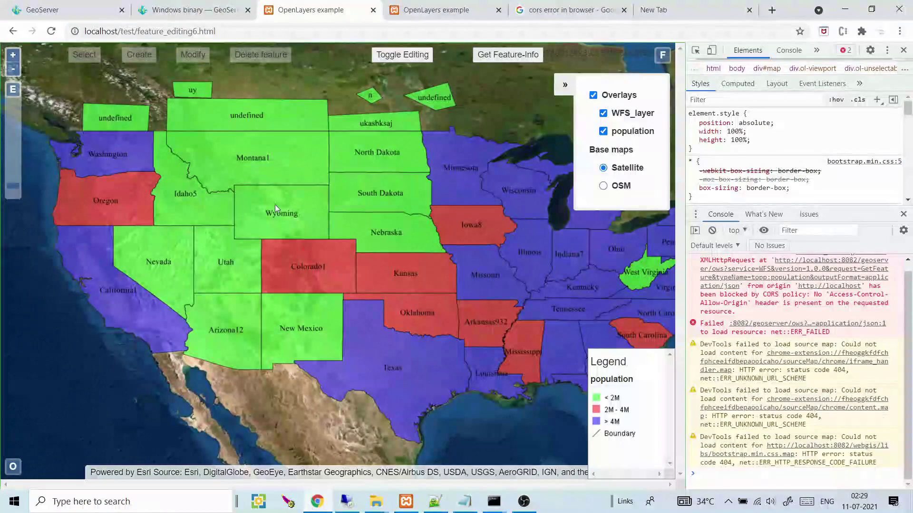
pyautogui.click(51, 32)
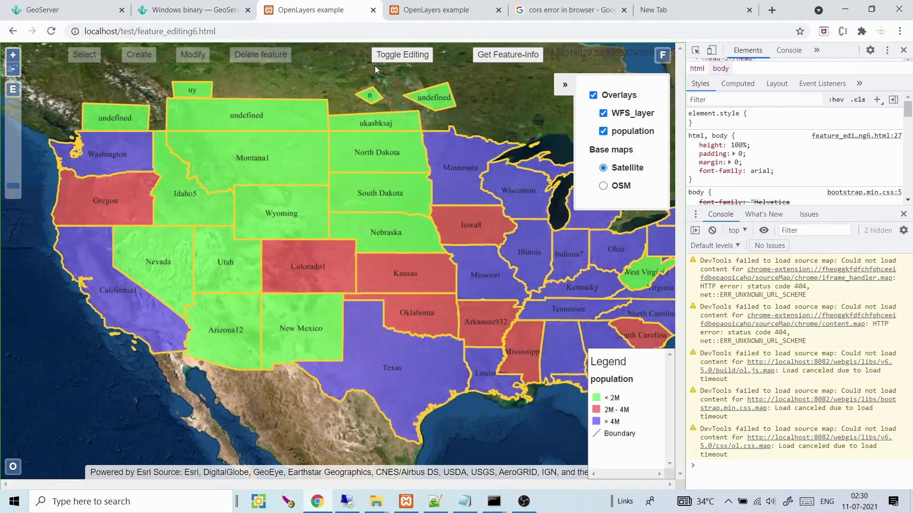
pyautogui.click(603, 131)
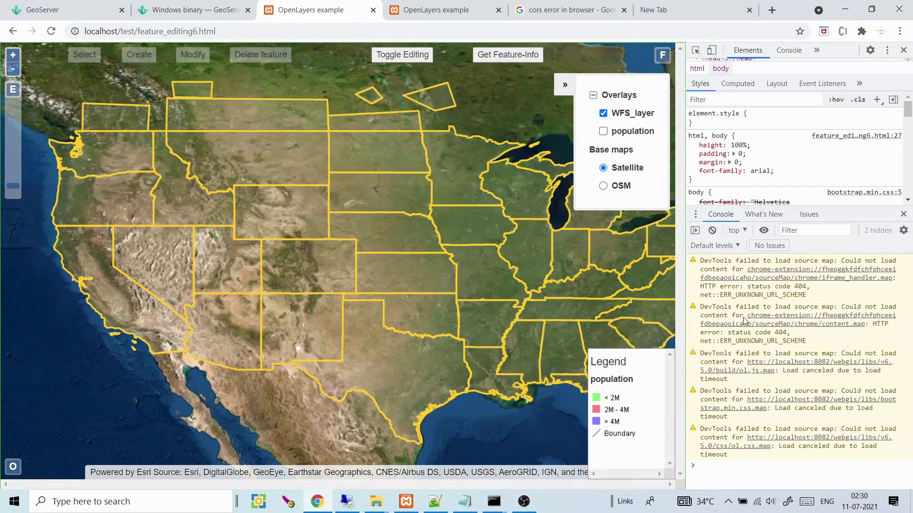
pyautogui.click(603, 113)
pyautogui.click(603, 113)
pyautogui.click(603, 113)
pyautogui.click(602, 114)
# Enable map editing and use the Select tool to pick several WFS features, ending with the Idaho polygon.
pyautogui.click(390, 56)
pyautogui.click(84, 56)
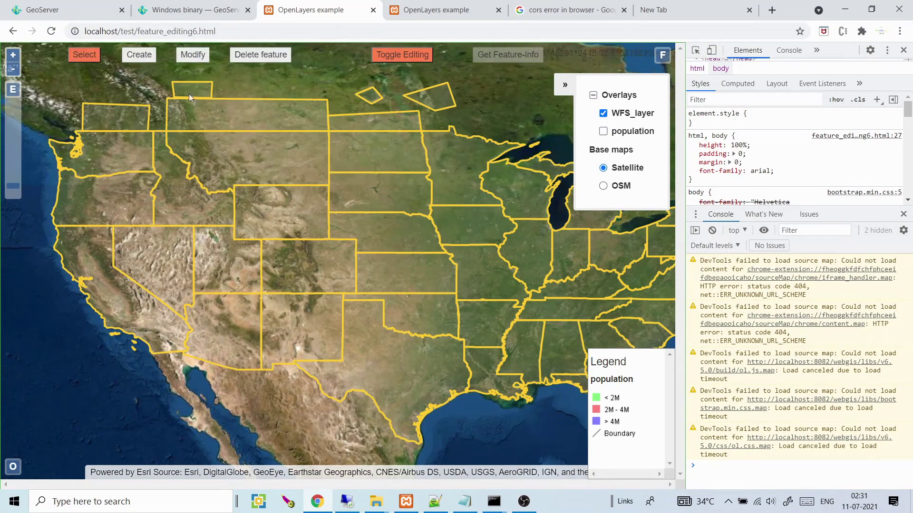
pyautogui.click(219, 111)
pyautogui.click(243, 179)
pyautogui.click(207, 227)
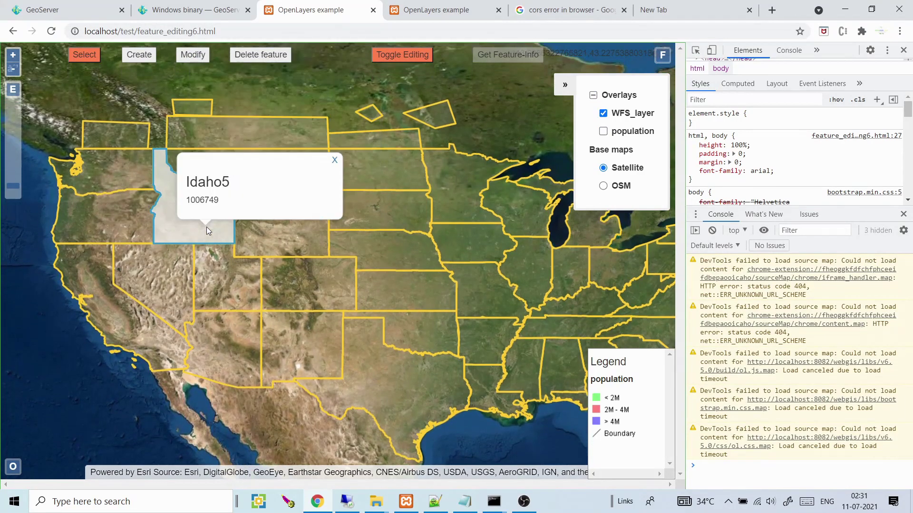
# Draw a new four-sided polygon feature north of the Montana area with the Create tool.
pyautogui.click(138, 57)
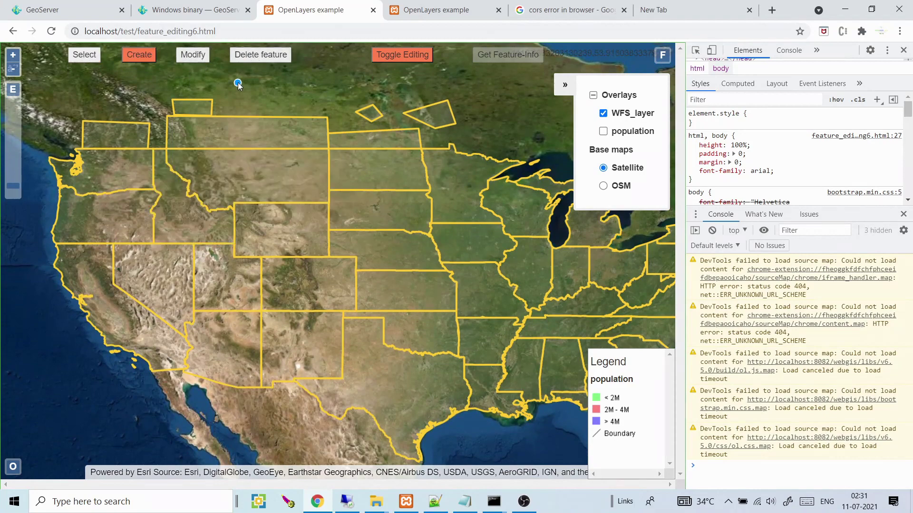
pyautogui.click(286, 82)
pyautogui.click(286, 98)
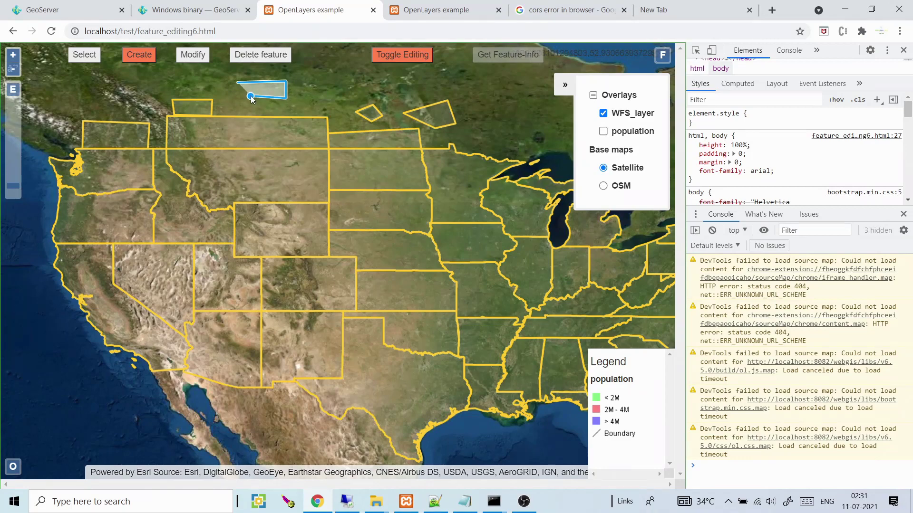
pyautogui.doubleClick(251, 99)
# Set the new feature's PERSONS value to 878 and save the feature.
pyautogui.moveTo(281, 128); pyautogui.dragTo(243, 127)
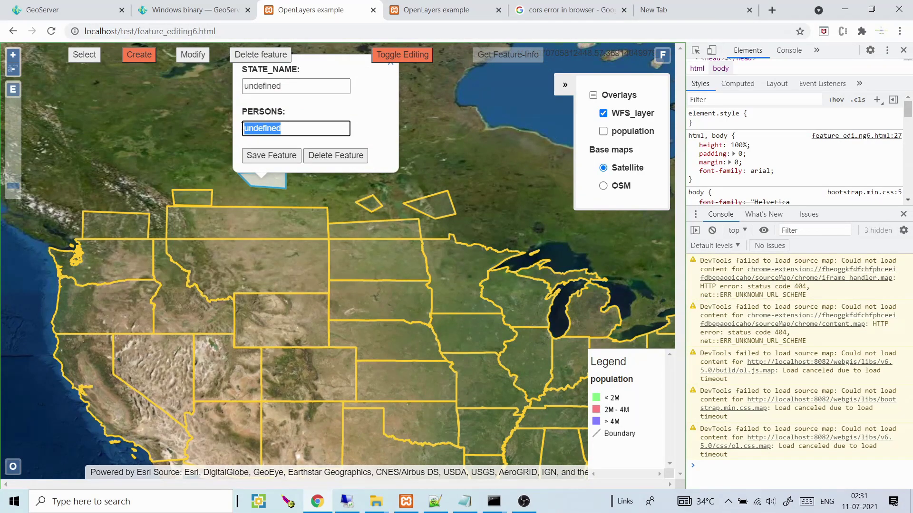
pyautogui.press('BackSpace')
pyautogui.write('878')
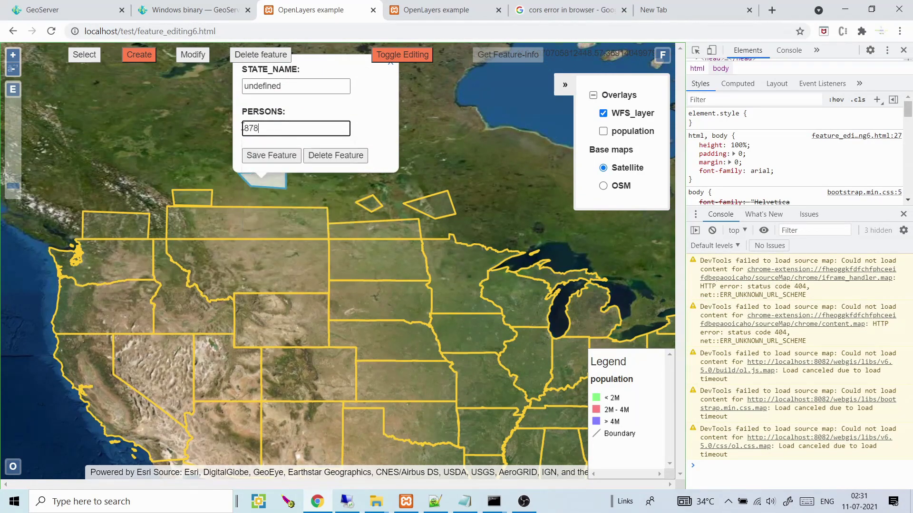
pyautogui.click(276, 157)
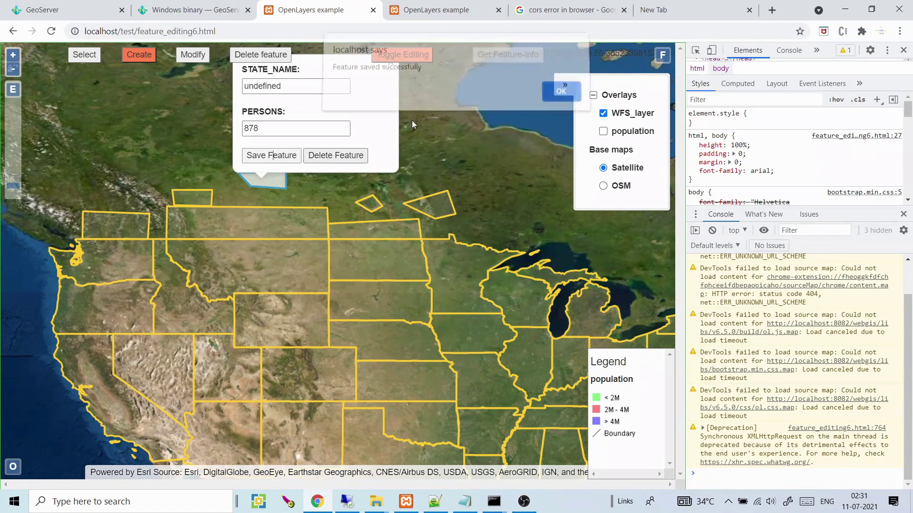
pyautogui.click(558, 102)
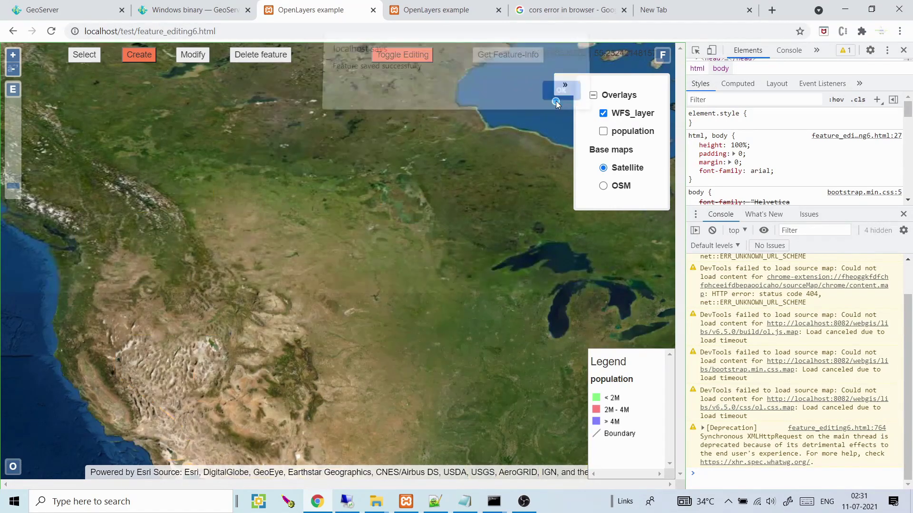
# Refresh the map by zooming and turn on the population overlay to check the newly saved polygon.
pyautogui.click(13, 70)
pyautogui.click(13, 55)
pyautogui.click(603, 130)
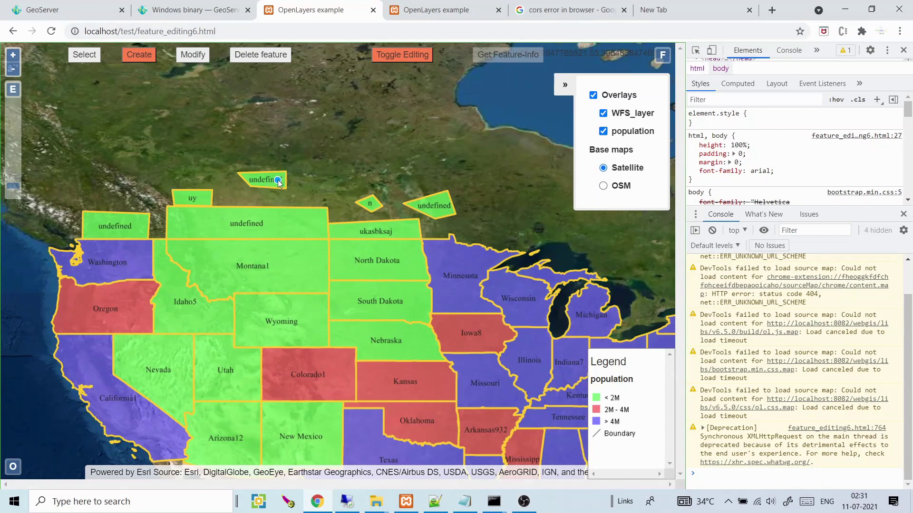
# Select the new polygon with 878 persons, delete it from the layer, and check the refreshed map.
pyautogui.click(195, 57)
pyautogui.click(84, 54)
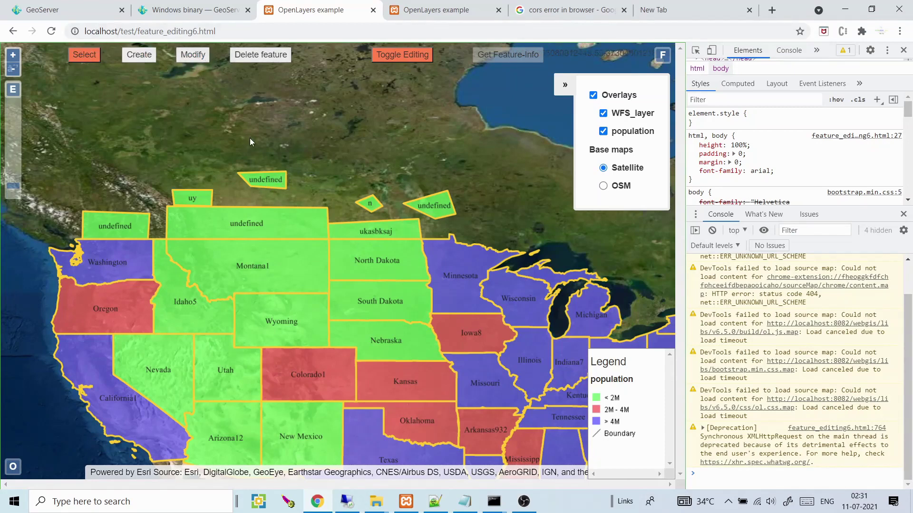
pyautogui.click(261, 184)
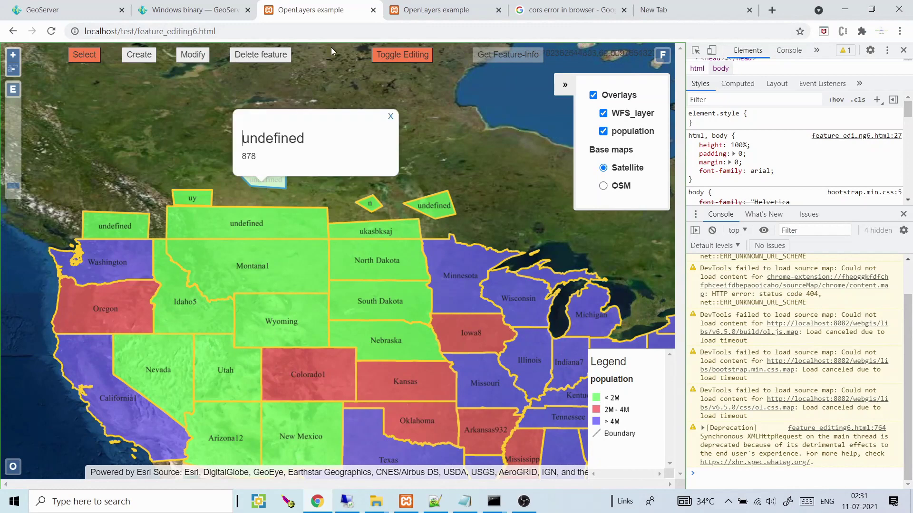
pyautogui.click(261, 54)
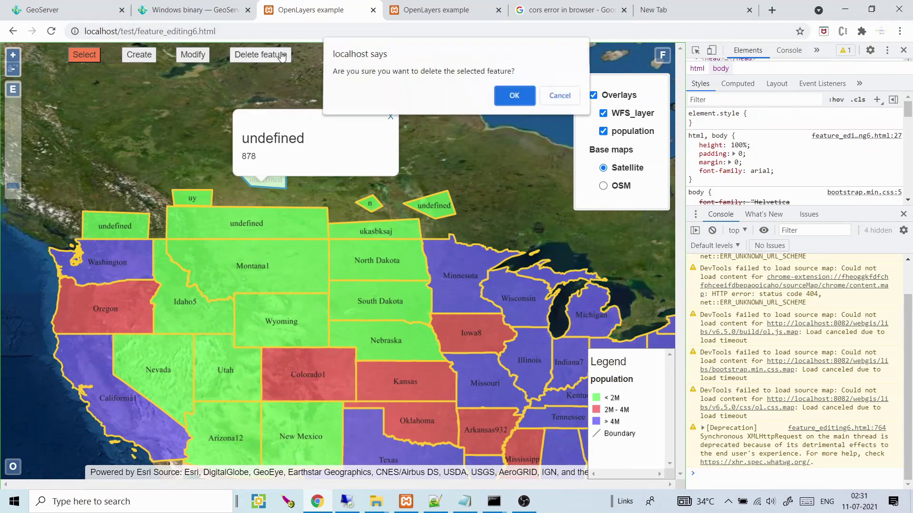
pyautogui.click(520, 101)
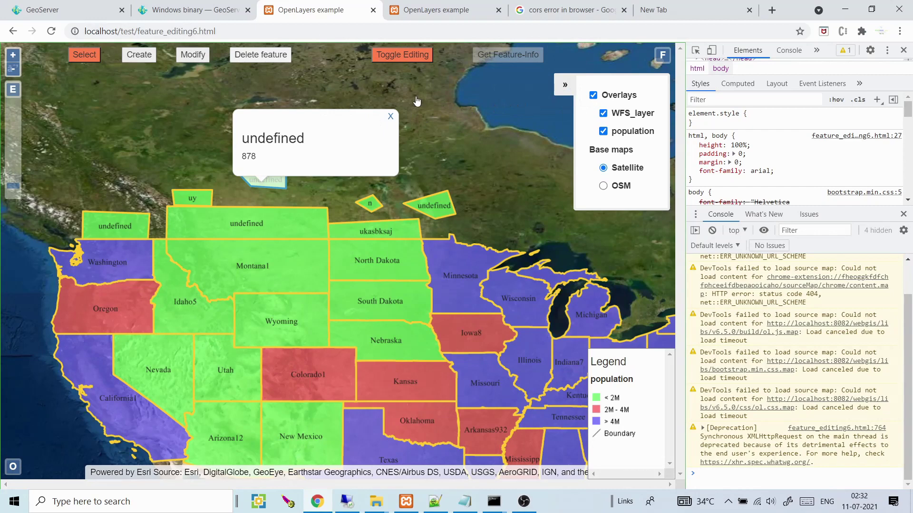
pyautogui.click(554, 98)
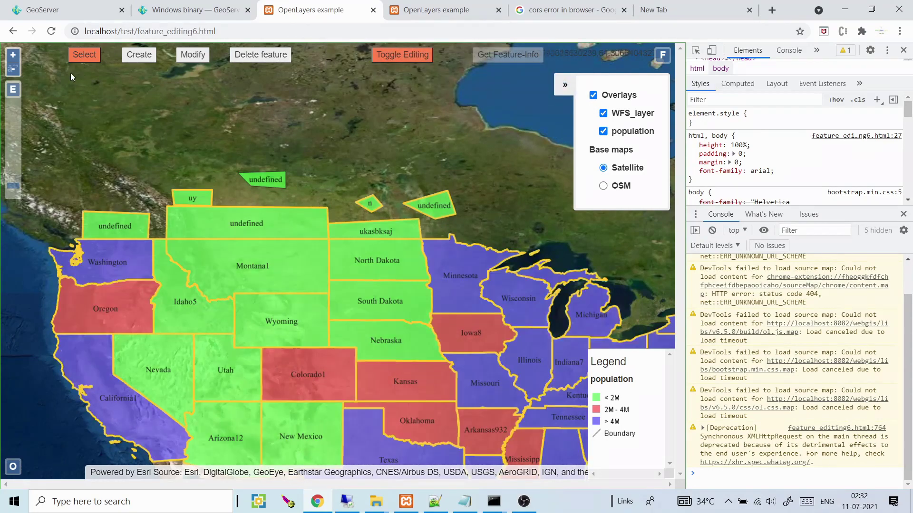
pyautogui.click(13, 55)
pyautogui.click(13, 69)
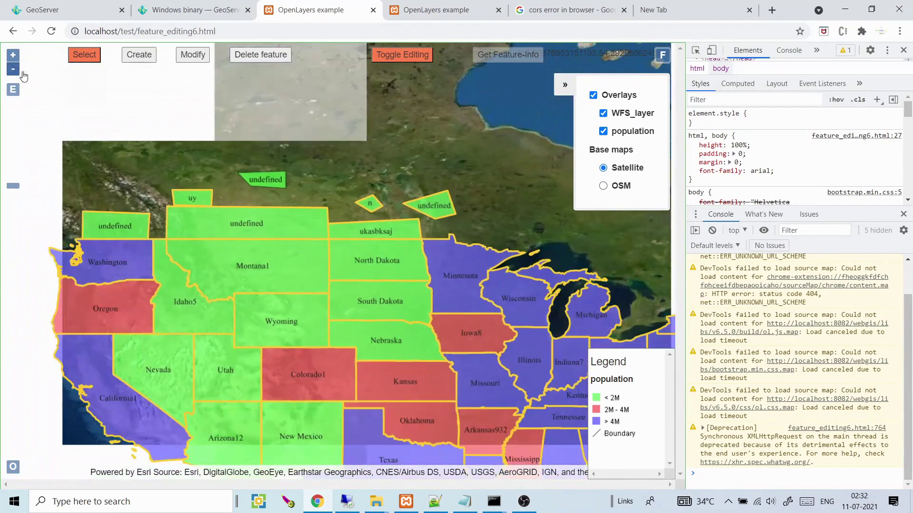
pyautogui.click(14, 57)
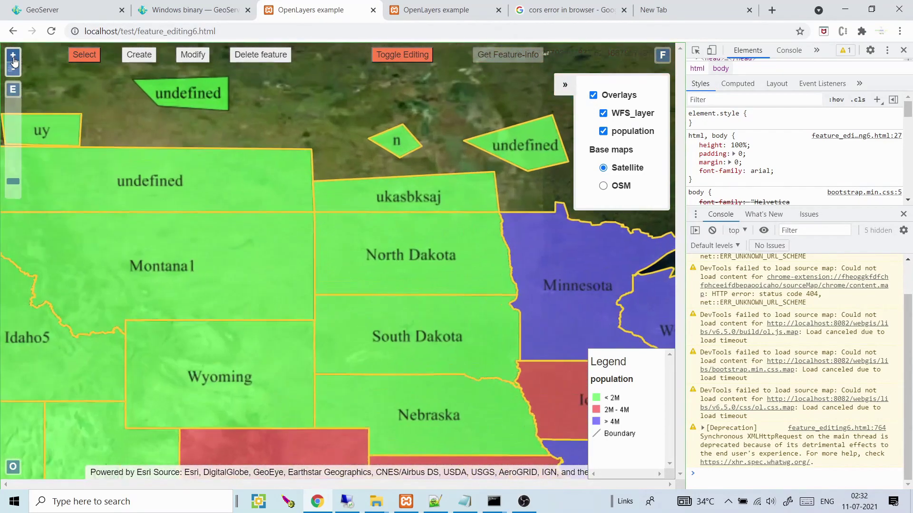
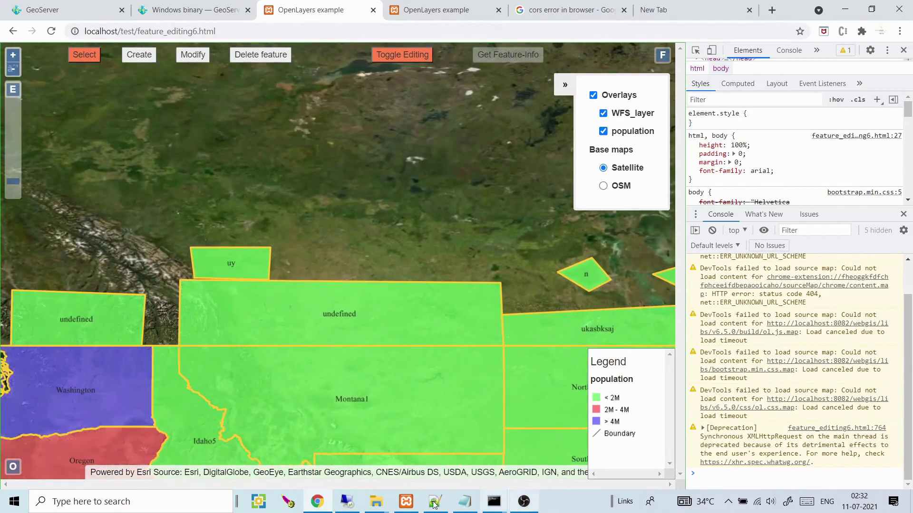
# Check the Apache and Tomcat modules in the XAMPP Control Panel and reload the feature_editing6.html map.
pyautogui.click(406, 502)
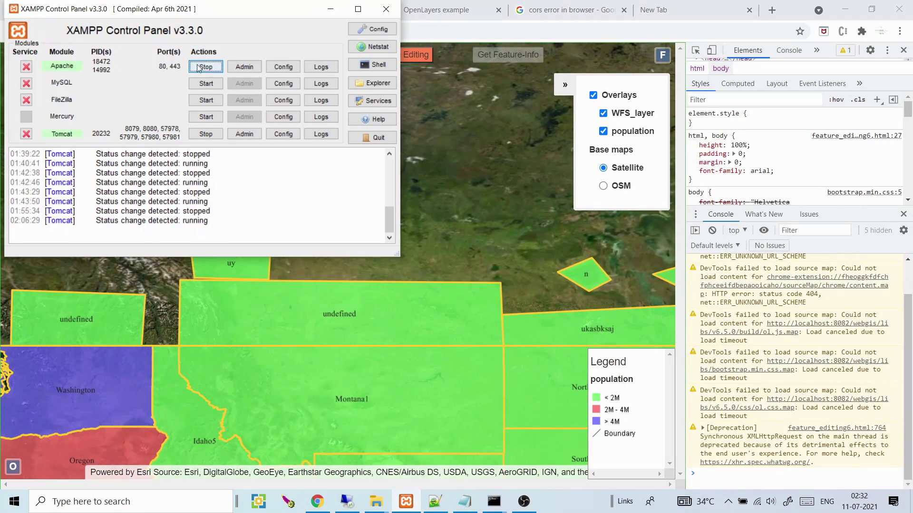
pyautogui.moveTo(260, 12); pyautogui.dragTo(354, 62)
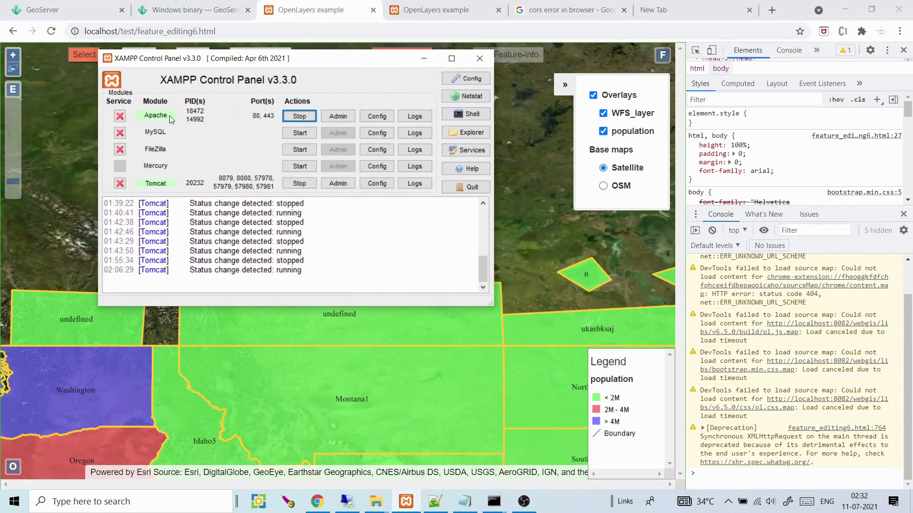
pyautogui.click(424, 58)
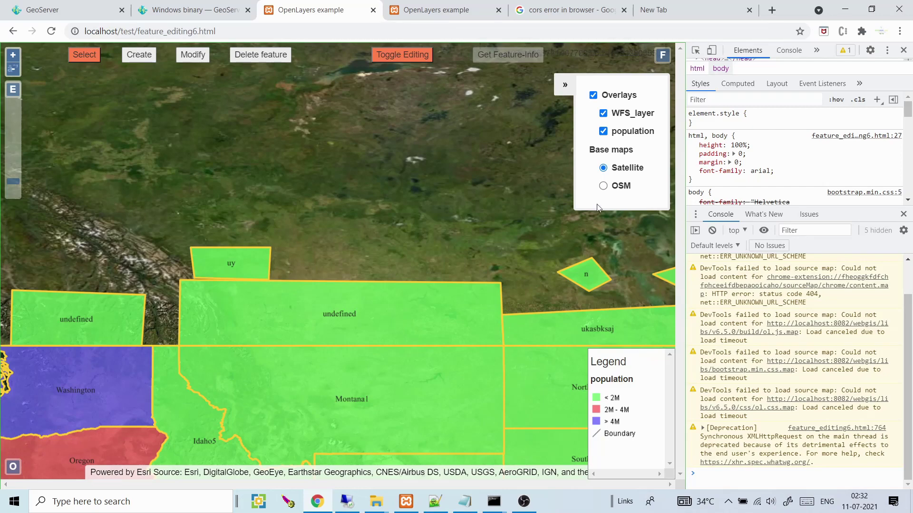
pyautogui.click(50, 32)
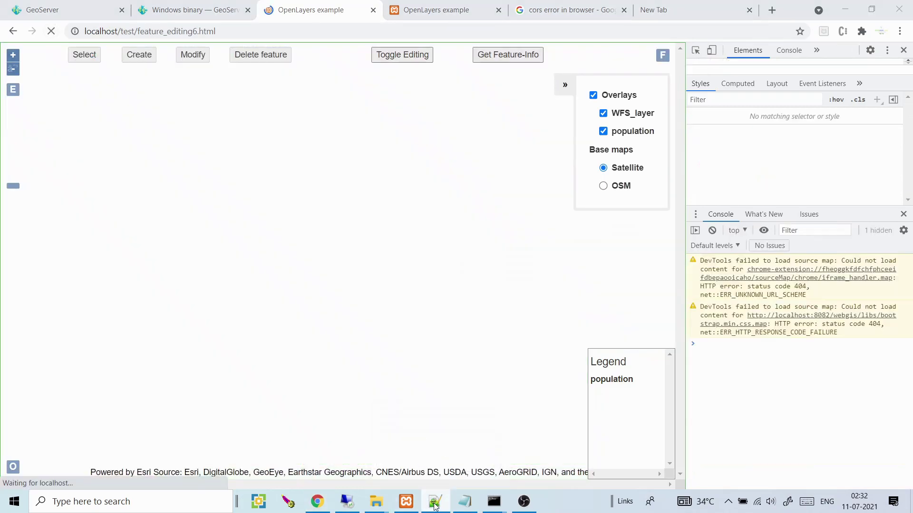
# Switch to Notepad++ and review the CorsFilter filter and filter-mapping block in Tomcat's conf\web.xml.
pyautogui.click(434, 504)
pyautogui.moveTo(62, 187); pyautogui.dragTo(180, 347)
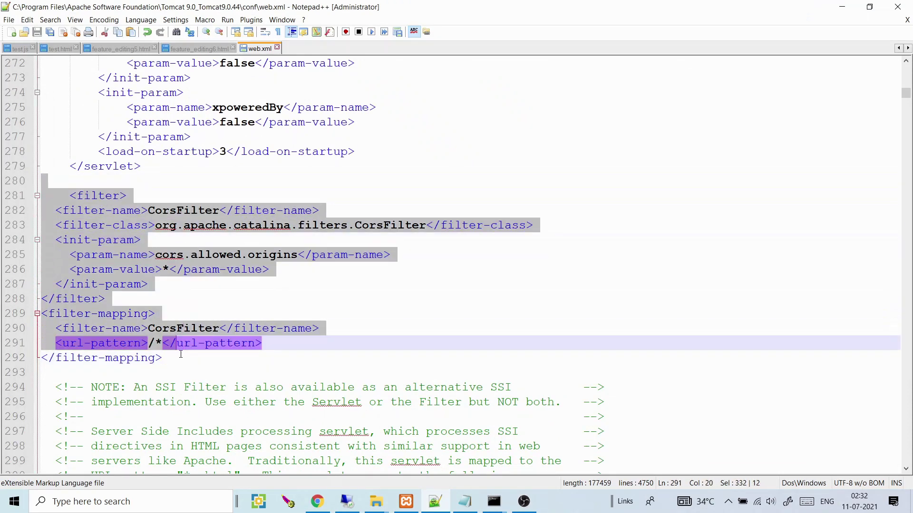
pyautogui.click(180, 354)
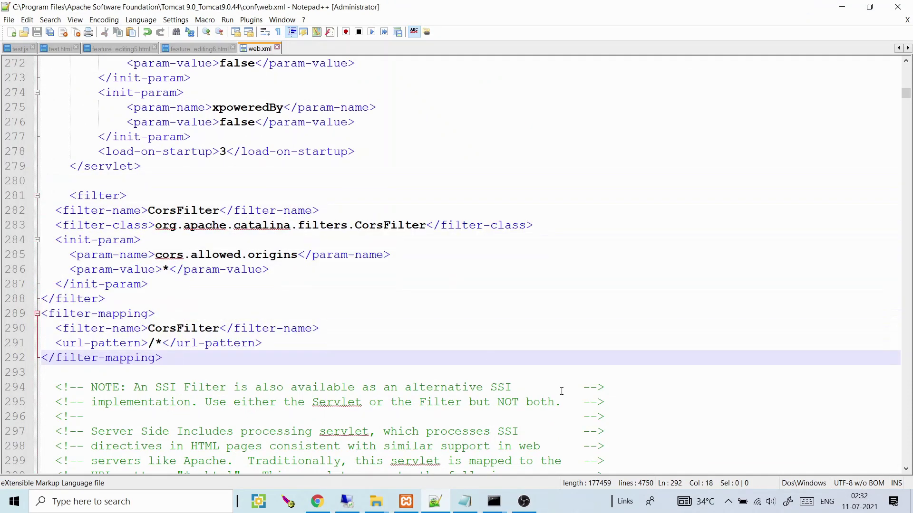
# Stop the Apache Tomcat 9.0 Tomcat9.0.44 service from its properties window.
pyautogui.click(728, 502)
pyautogui.doubleClick(740, 455)
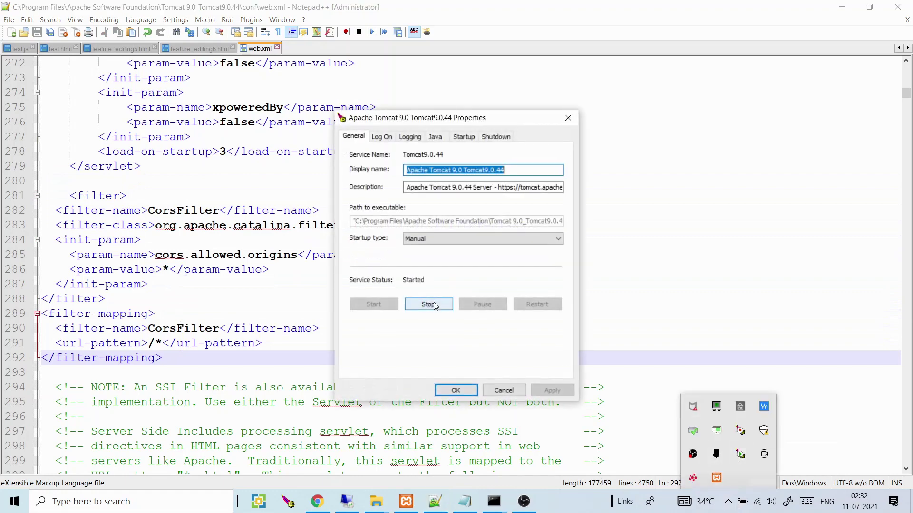
pyautogui.click(431, 304)
pyautogui.click(287, 300)
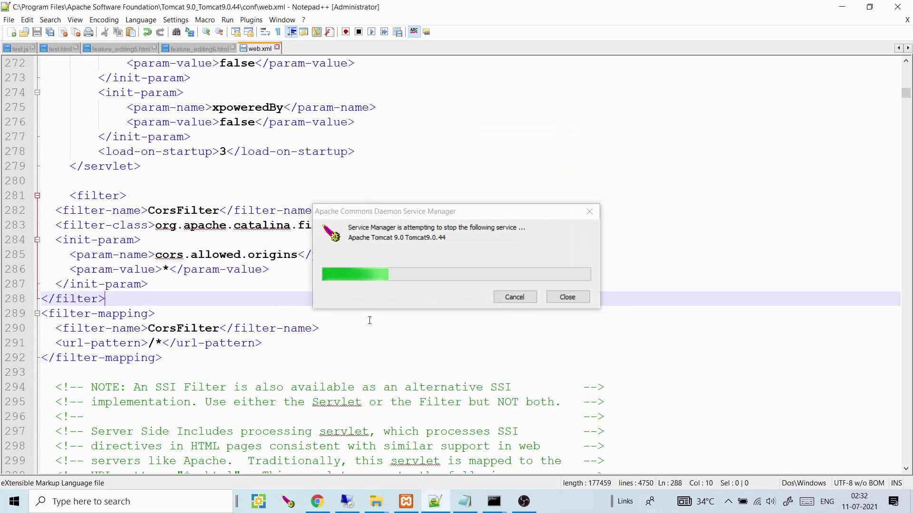
pyautogui.click(642, 140)
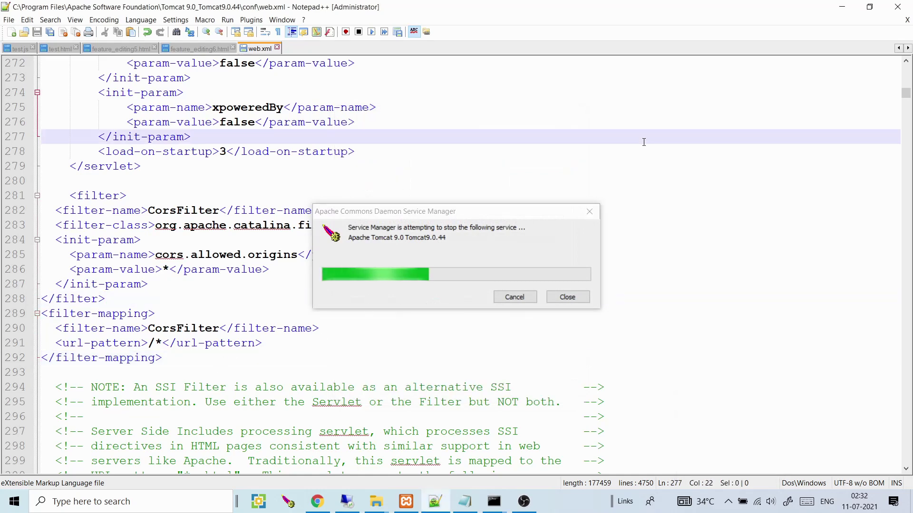
# Delete the CorsFilter filter and filter-mapping block from Tomcat's conf\web.xml, save the file, and minimize Notepad++.
pyautogui.moveTo(195, 357); pyautogui.dragTo(60, 194)
pyautogui.press('Delete')
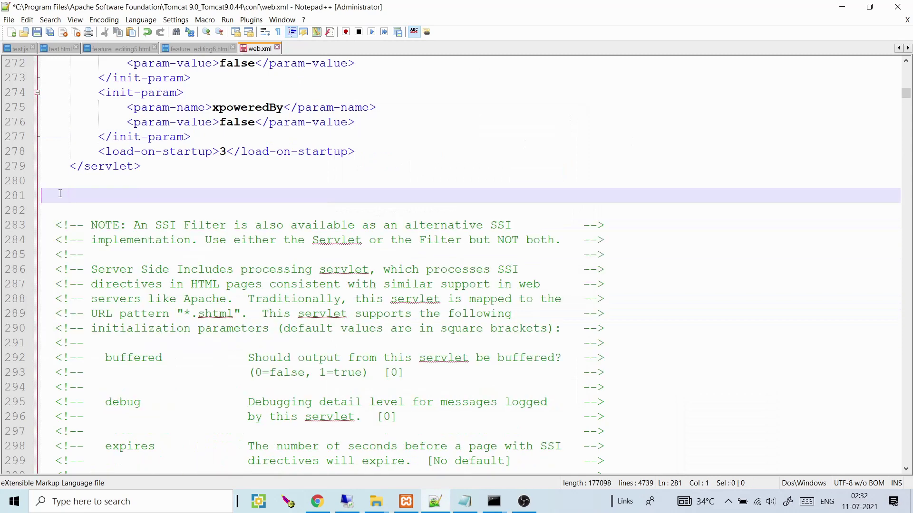
pyautogui.hotkey('ctrl', 's')
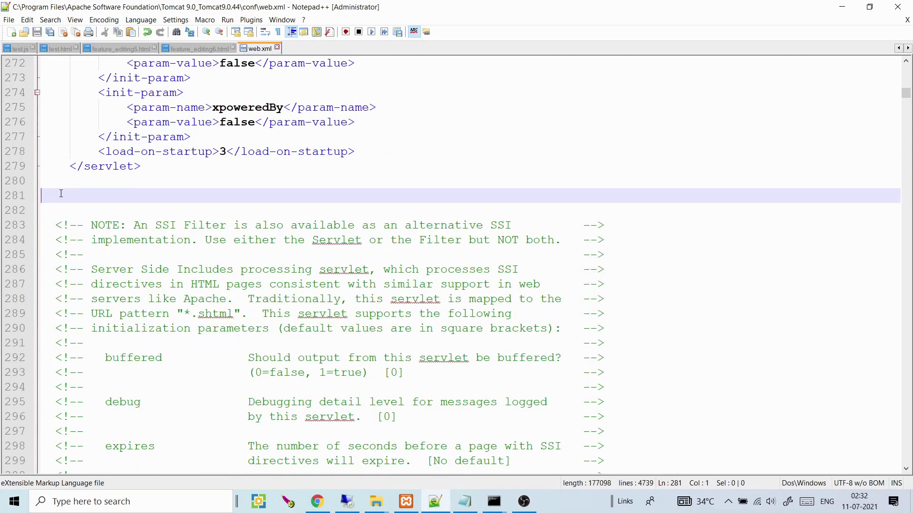
pyautogui.click(843, 12)
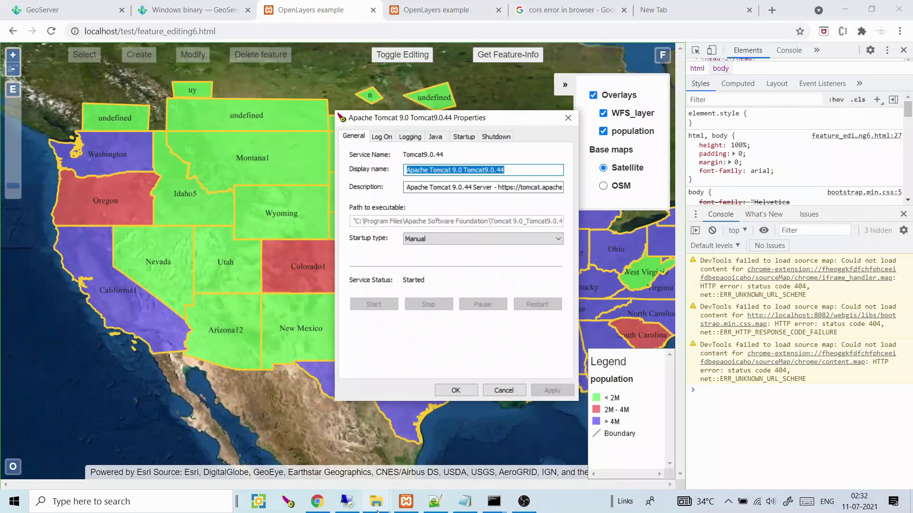
# Switch to File Explorer and browse from the Apache Software Foundation folder into Tomcat 9.0_Tomcat9.0.44's webapps folder.
pyautogui.moveTo(377, 511)
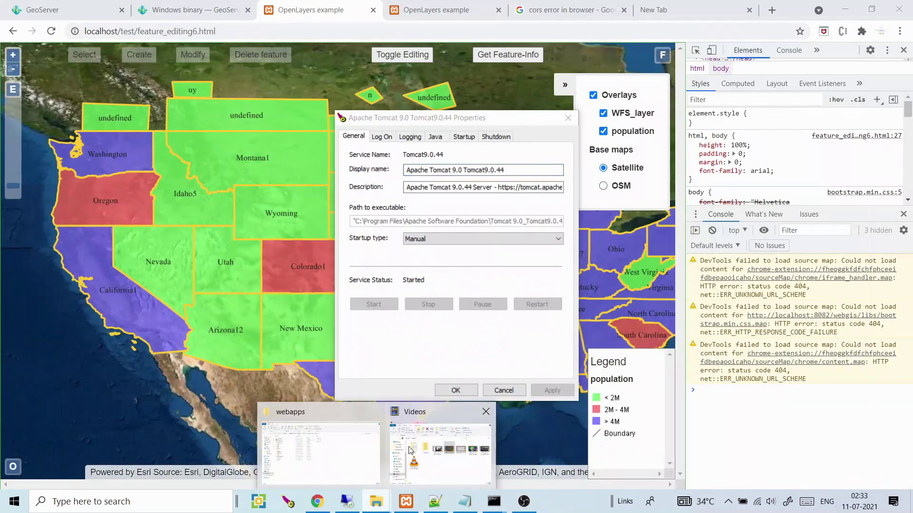
pyautogui.moveTo(399, 449)
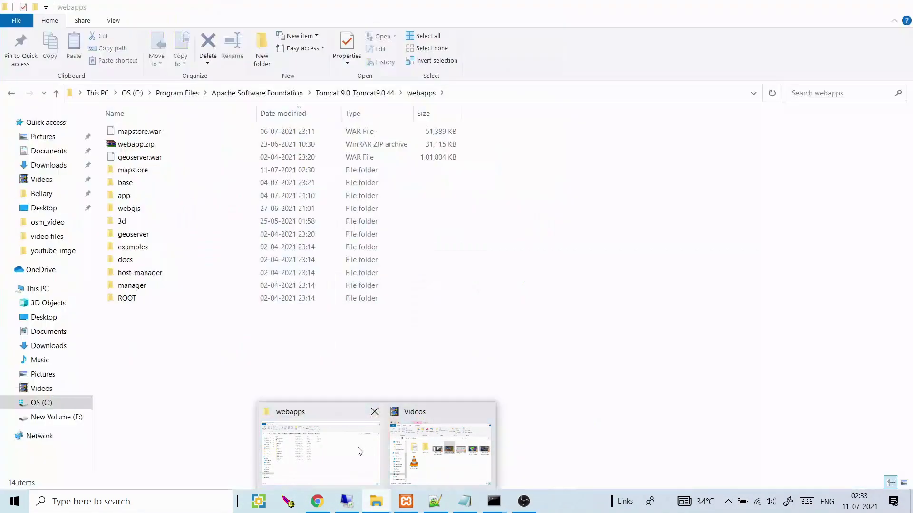
pyautogui.click(359, 450)
pyautogui.click(361, 93)
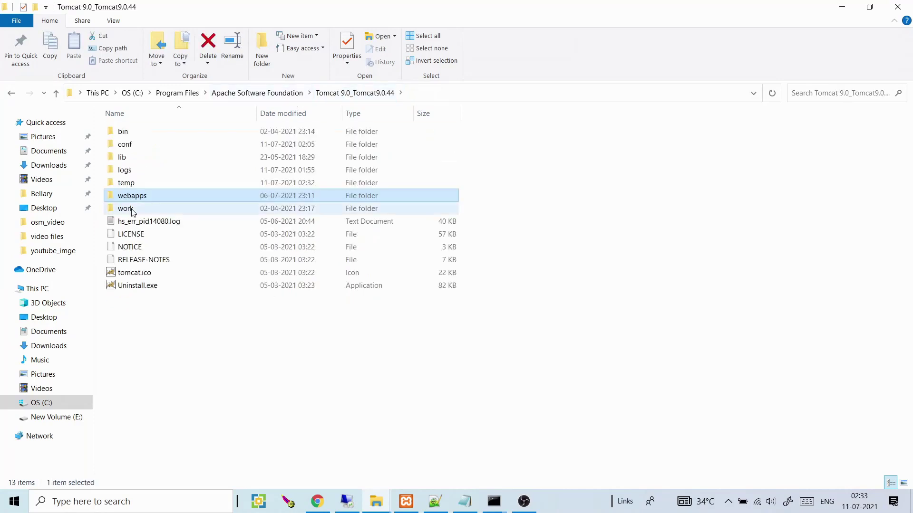
pyautogui.click(291, 93)
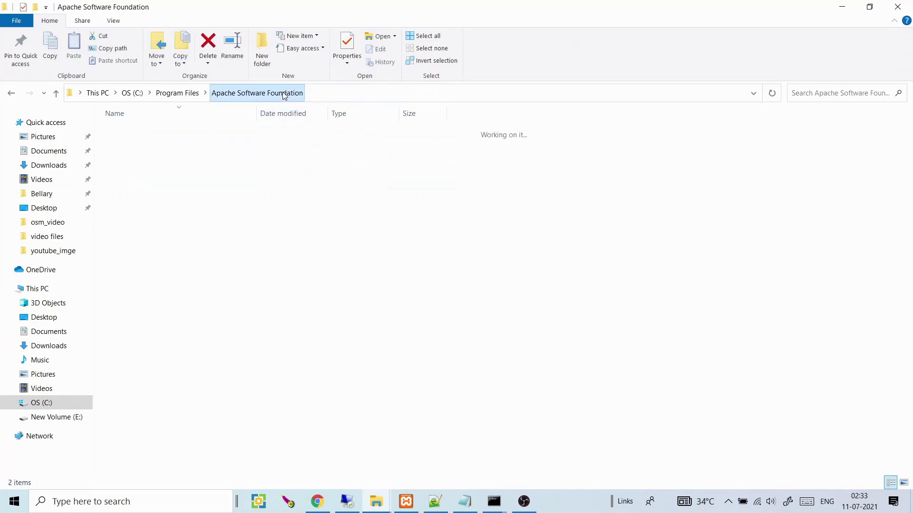
pyautogui.doubleClick(165, 145)
pyautogui.doubleClick(132, 201)
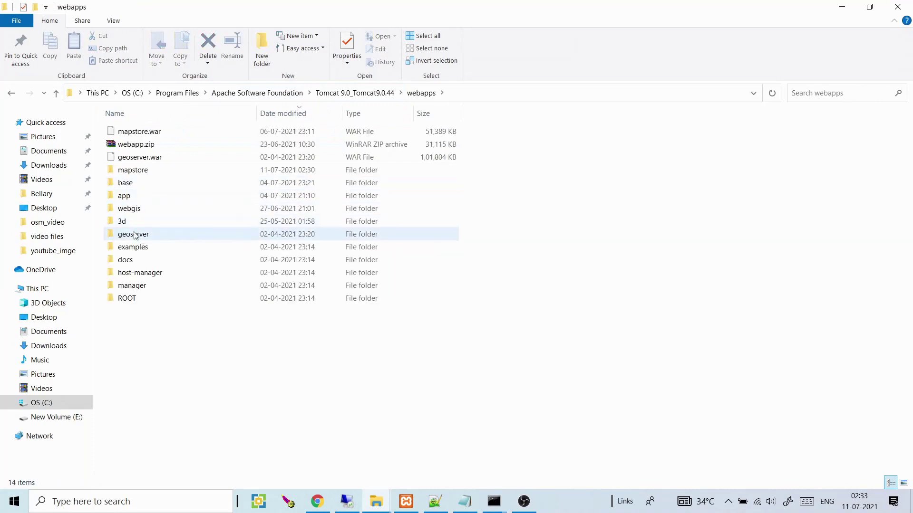
# Browse into webapps\geoserver\WEB-INF and open its web.xml for editing in Notepad++.
pyautogui.doubleClick(134, 236)
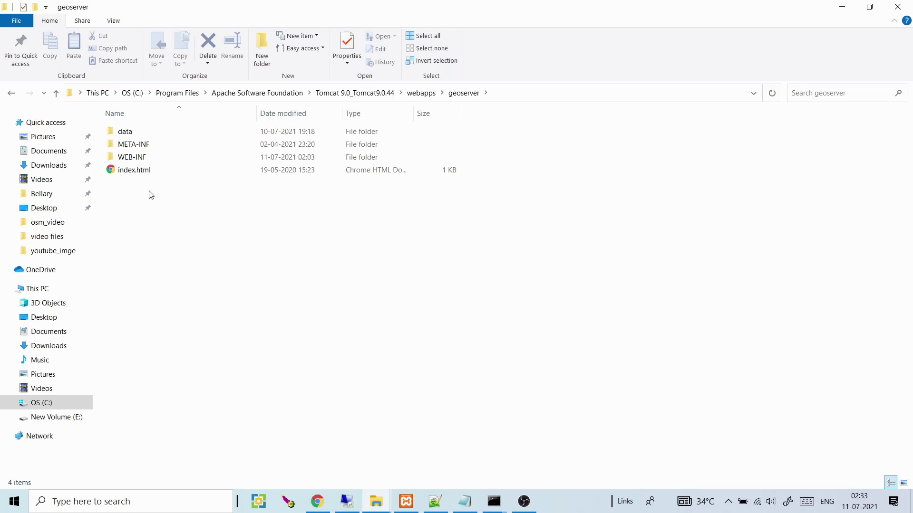
pyautogui.doubleClick(140, 159)
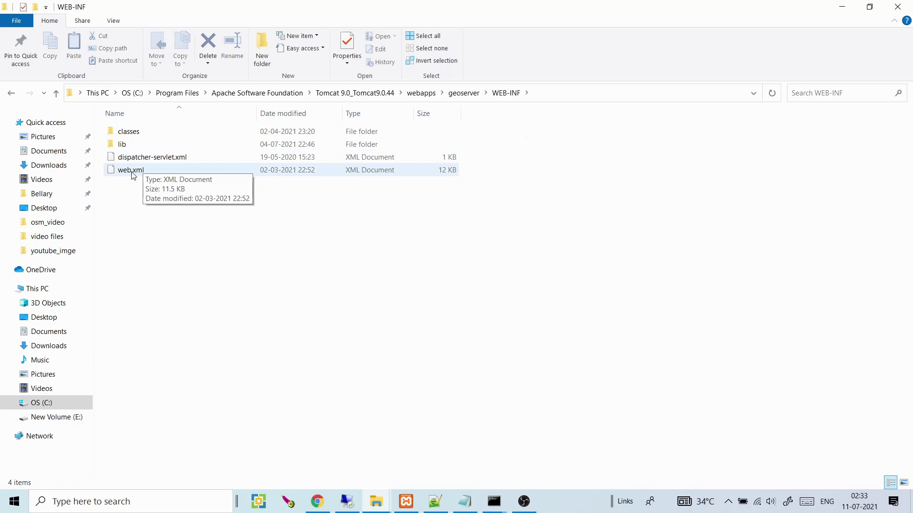
pyautogui.rightClick(132, 175)
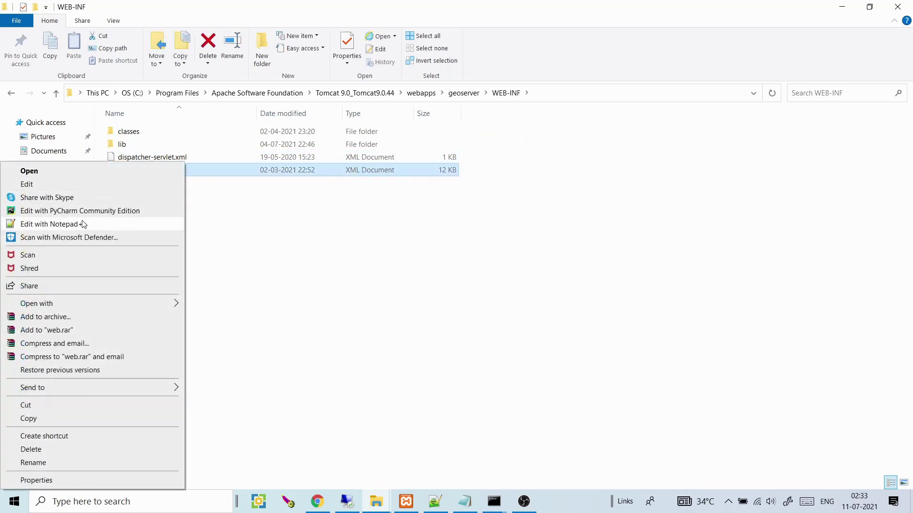
pyautogui.click(82, 224)
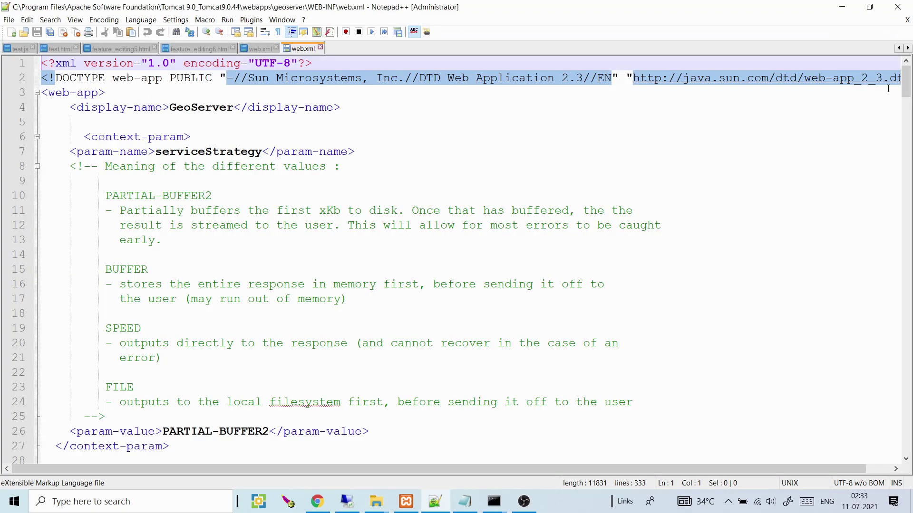
# Uncomment the Tomcat cross-origin CorsFilter filter block by deleting its opening comment line and closing comment marker.
pyautogui.moveTo(905, 92); pyautogui.dragTo(907, 281)
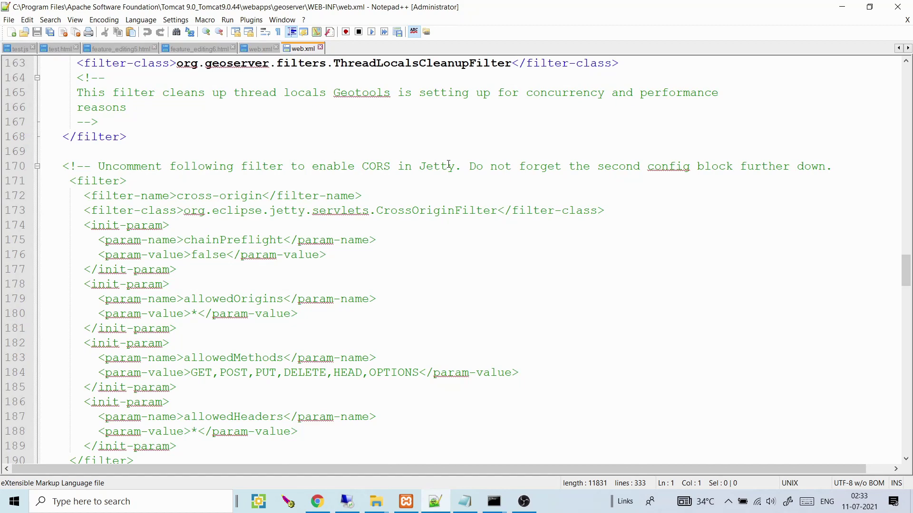
pyautogui.moveTo(906, 262); pyautogui.dragTo(909, 282)
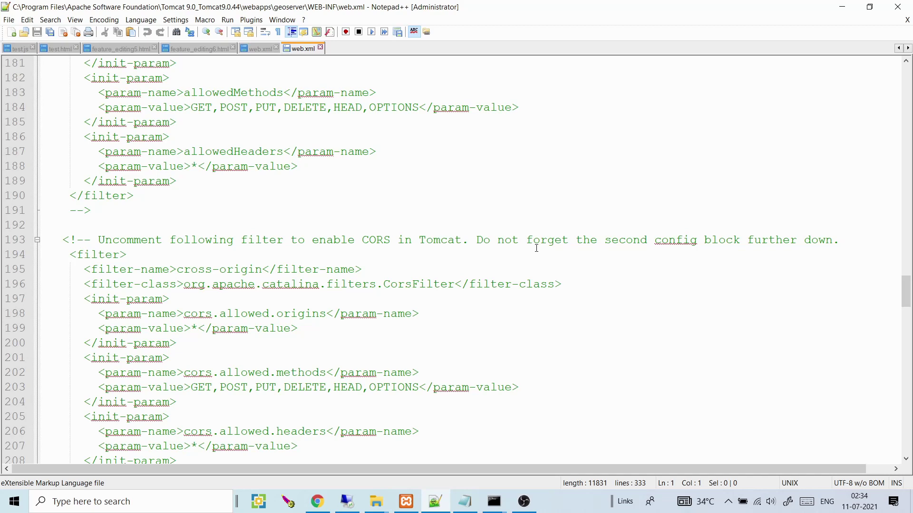
pyautogui.click(14, 242)
pyautogui.press('Delete')
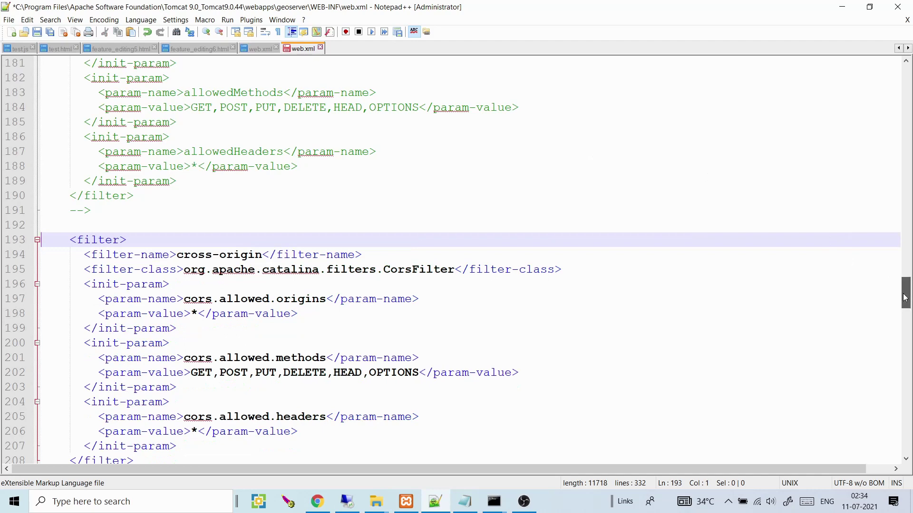
pyautogui.scroll(-2, 305, 351)
pyautogui.moveTo(93, 387); pyautogui.dragTo(58, 387)
pyautogui.press('Delete')
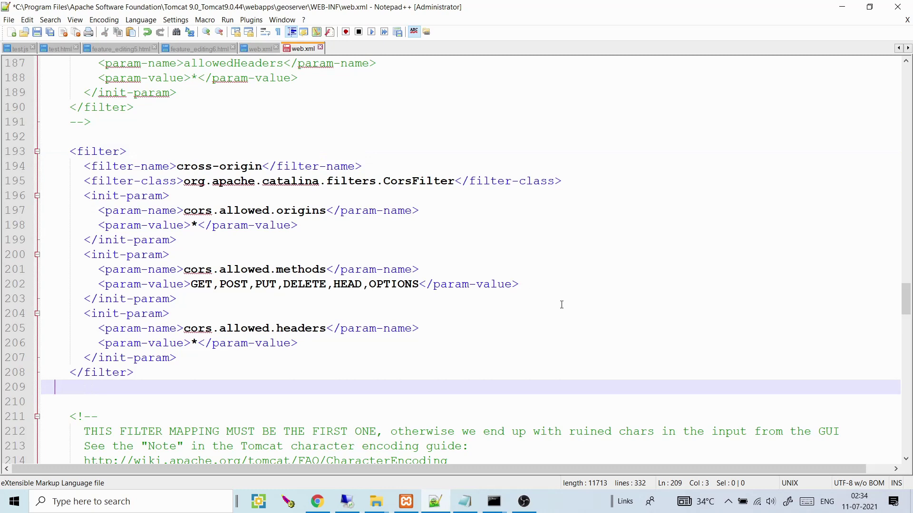
# Uncomment the cross-origin filter-mapping block by deleting its comment lines, save web.xml, and review the enabled filter.
pyautogui.moveTo(906, 300); pyautogui.dragTo(906, 278)
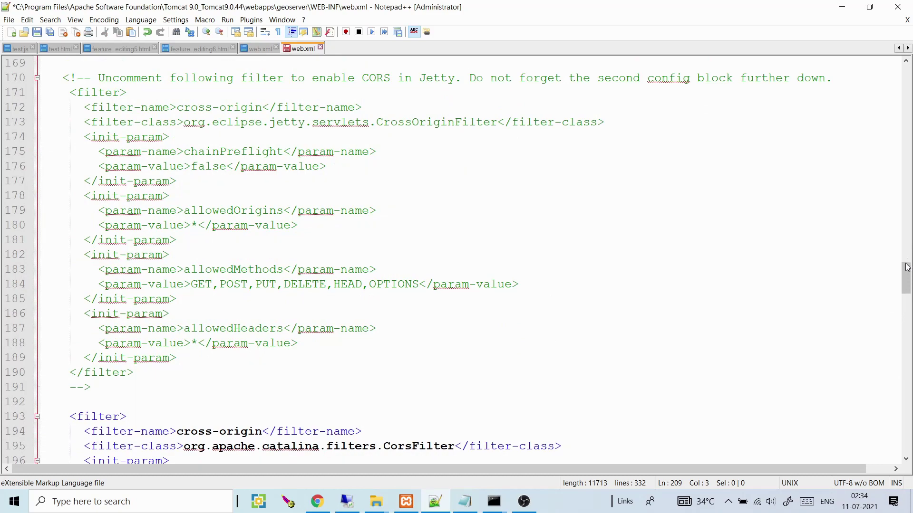
pyautogui.moveTo(906, 278); pyautogui.dragTo(907, 323)
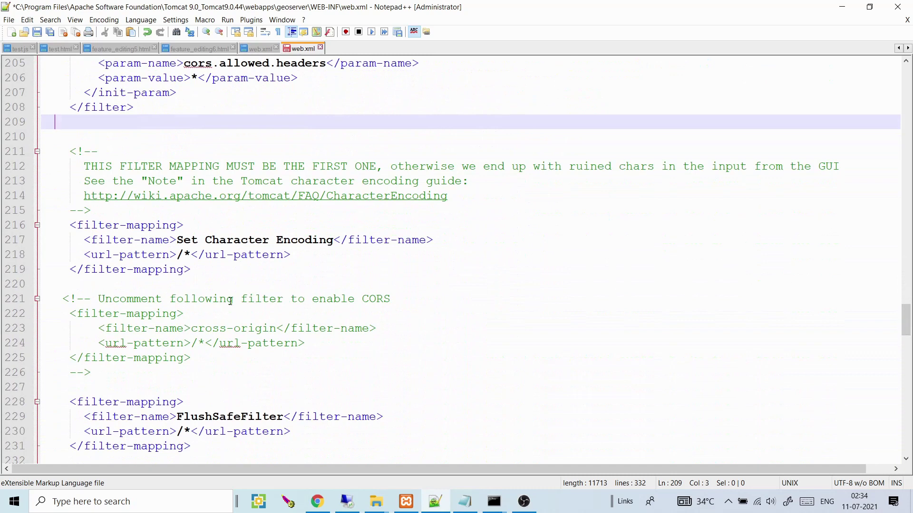
pyautogui.click(9, 298)
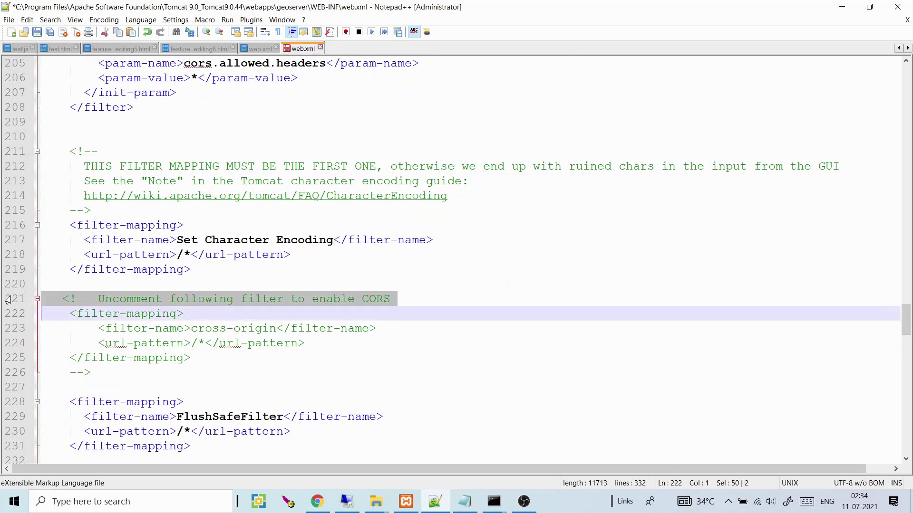
pyautogui.press('Delete')
pyautogui.click(13, 357)
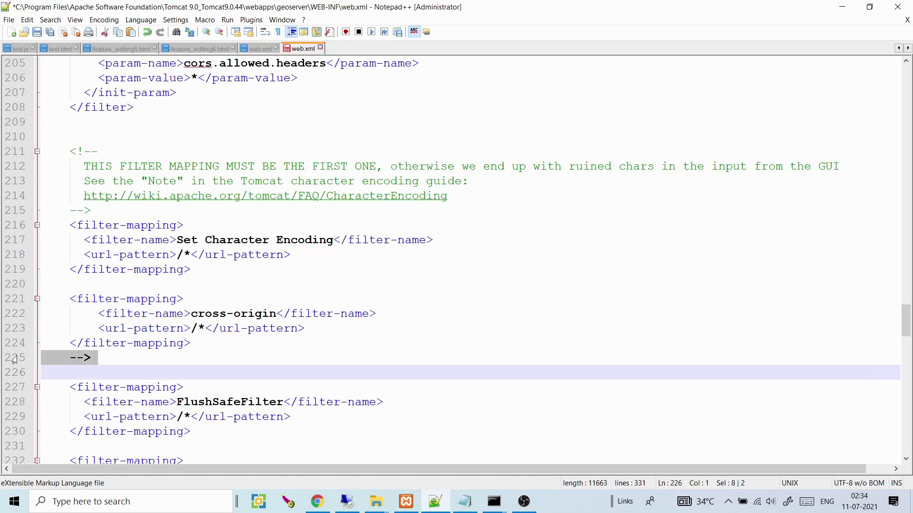
pyautogui.press('Delete')
pyautogui.hotkey('ctrl', 's')
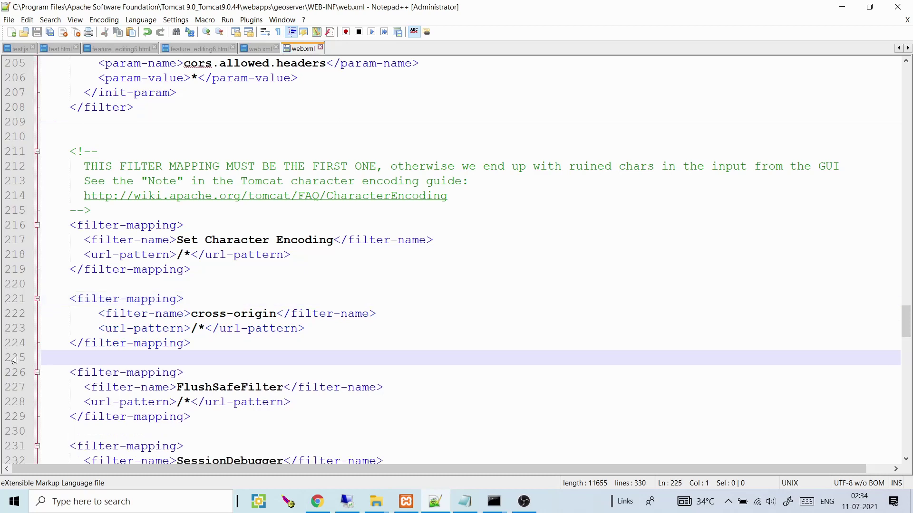
pyautogui.moveTo(906, 322); pyautogui.dragTo(906, 293)
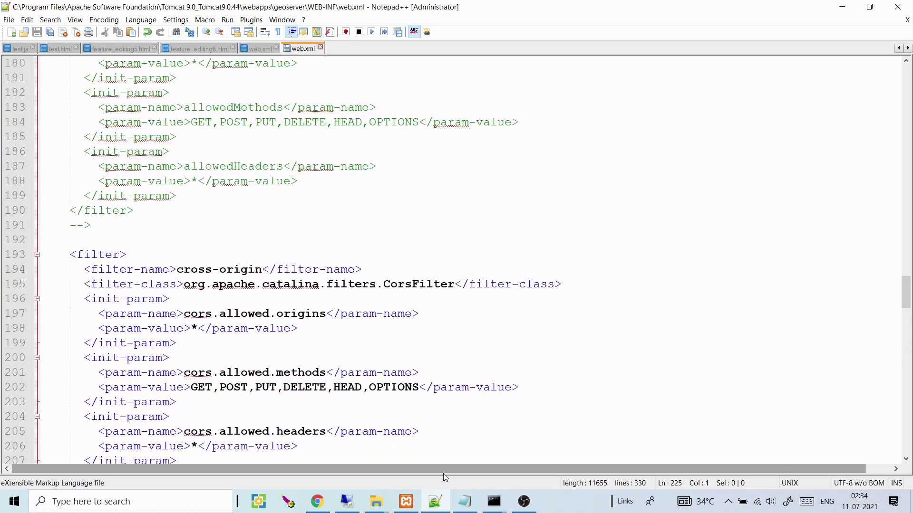
# Start the Apache Tomcat 9.0 Tomcat9.0.44 service from its properties window and close that window.
pyautogui.click(728, 501)
pyautogui.doubleClick(741, 456)
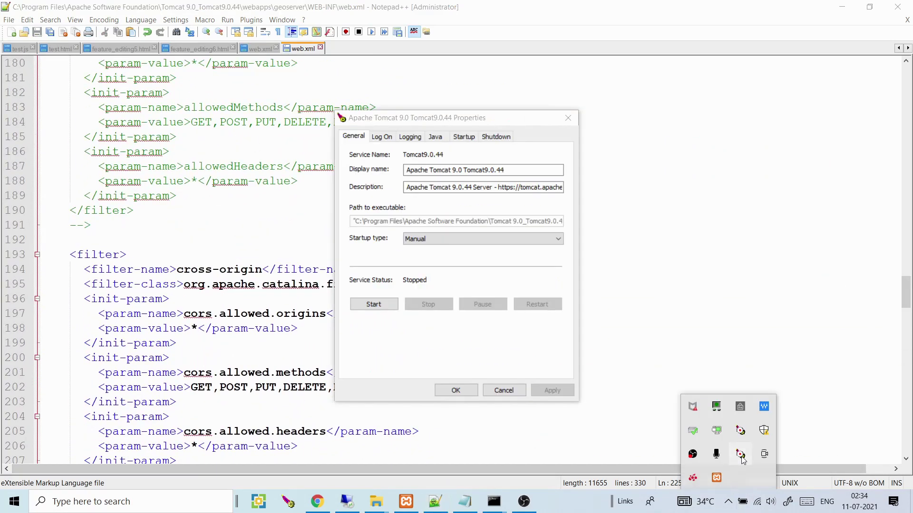
pyautogui.click(381, 305)
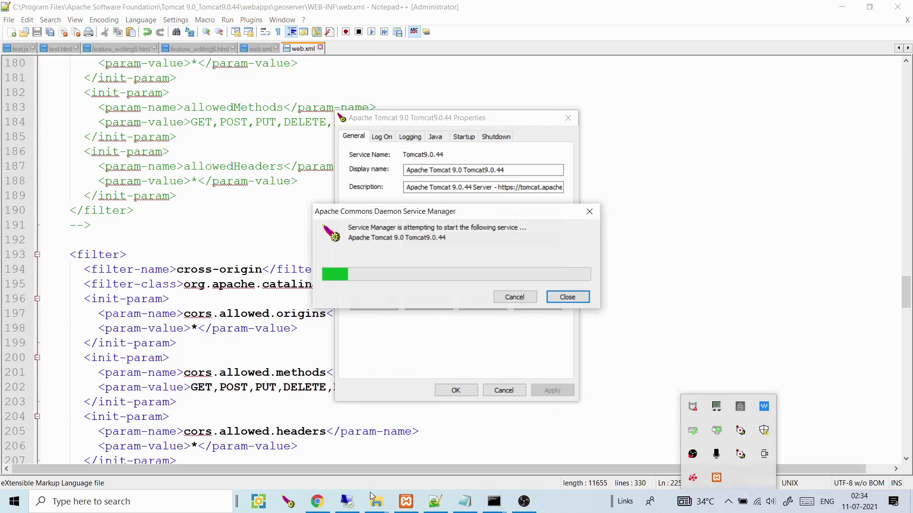
pyautogui.click(317, 501)
pyautogui.press('F5')
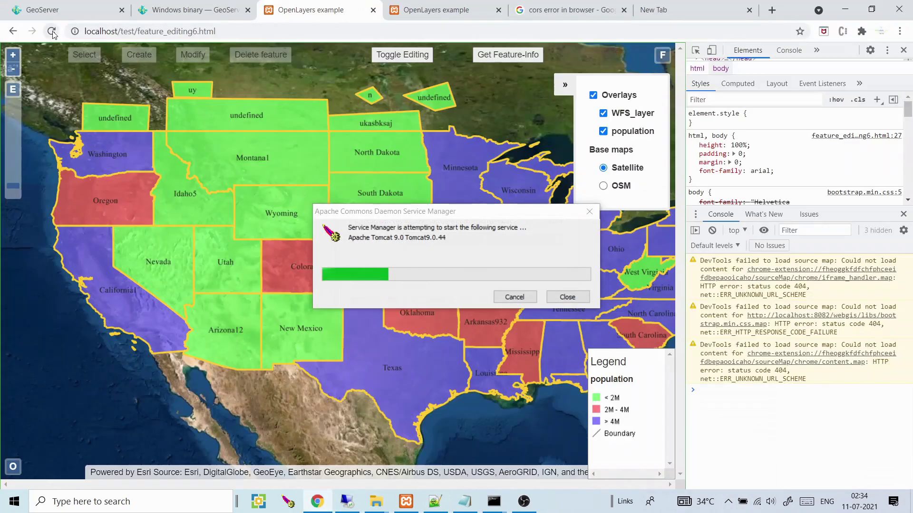
pyautogui.click(206, 33)
pyautogui.press('BackSpace')
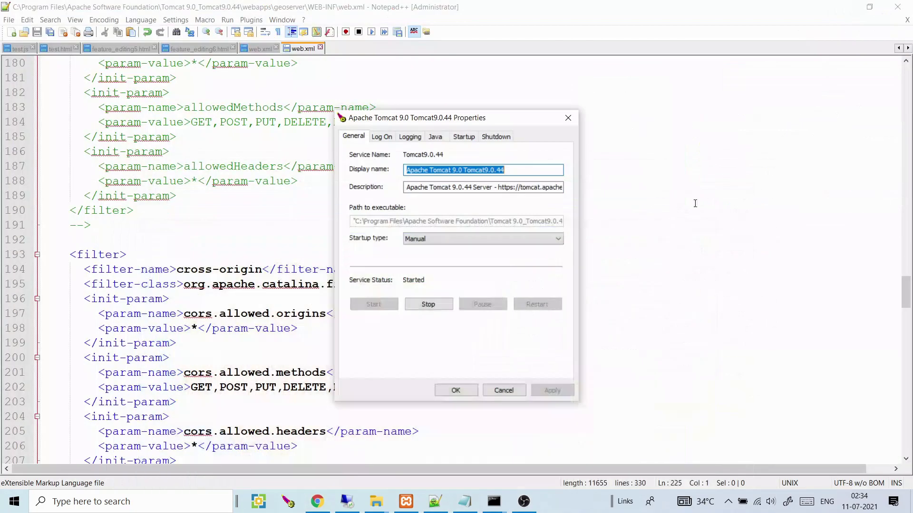
pyautogui.click(844, 9)
pyautogui.click(465, 395)
pyautogui.click(317, 502)
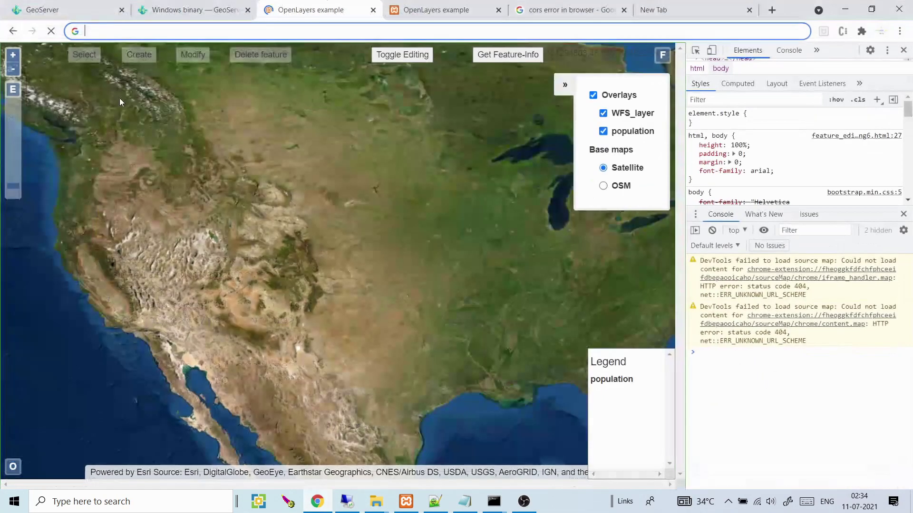
pyautogui.click(52, 32)
pyautogui.write('http://localhost/test/feature_editing6.html')
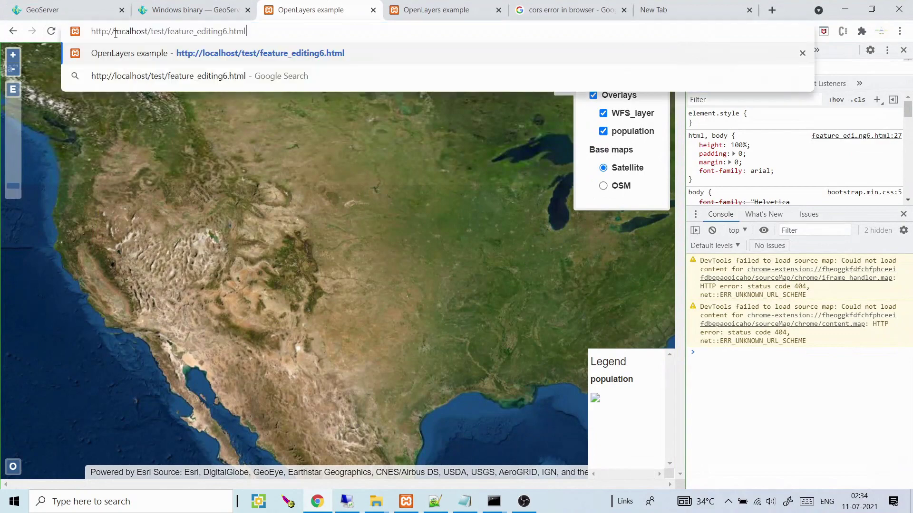
pyautogui.press('Return')
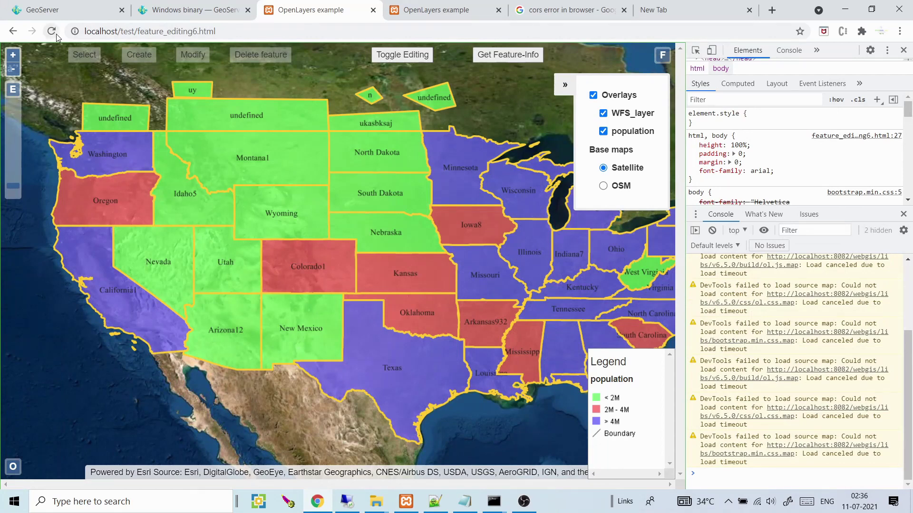
# Check the WFS layer by switching the WFS_layer and population overlays off and on, and reload the page.
pyautogui.click(603, 113)
pyautogui.click(602, 115)
pyautogui.click(603, 113)
pyautogui.click(603, 114)
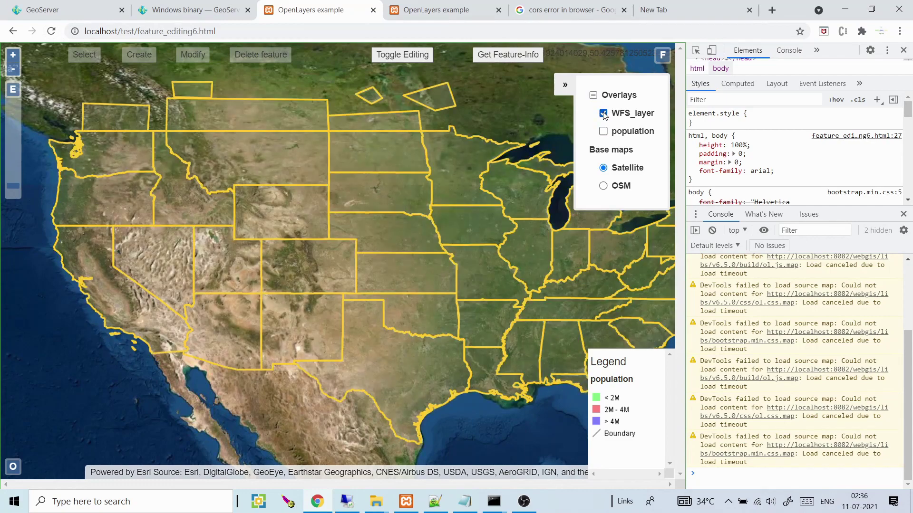
pyautogui.click(59, 32)
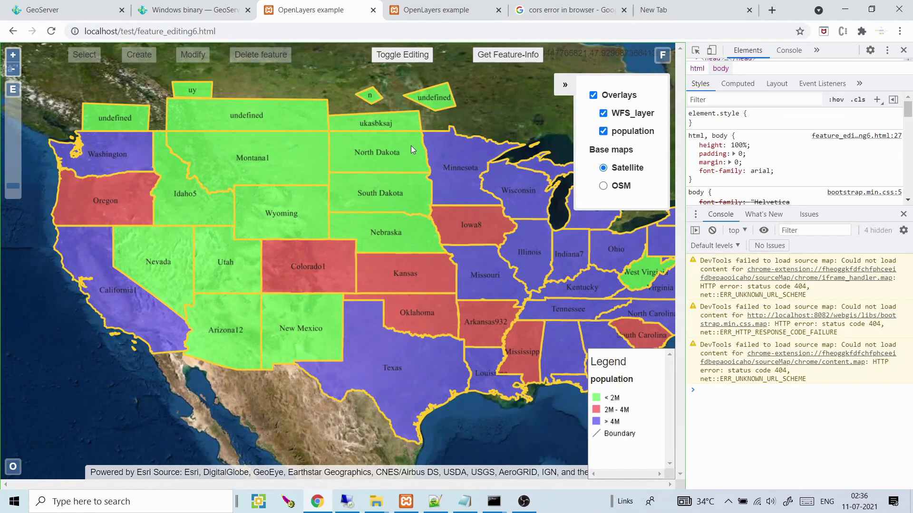
# Enable editing and create a rectangular polygon above the large undefined polygon north of Montana.
pyautogui.click(383, 58)
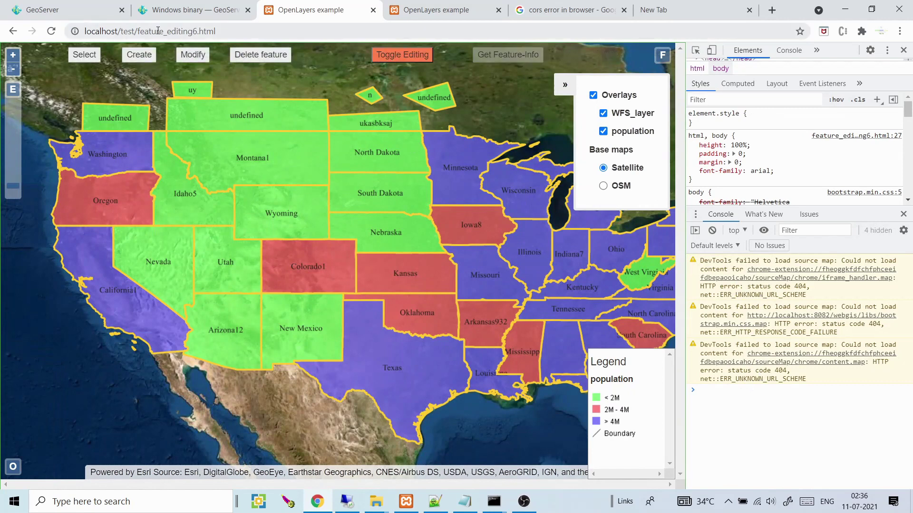
pyautogui.click(135, 59)
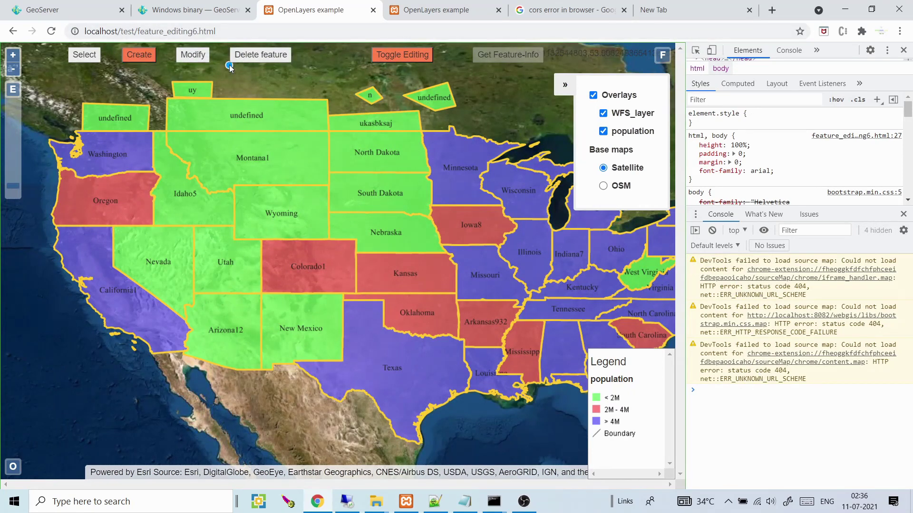
pyautogui.click(276, 80)
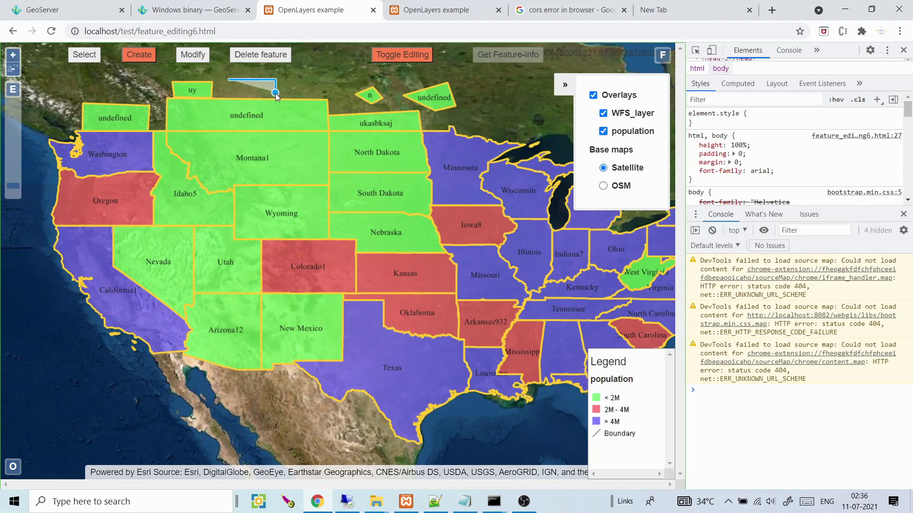
pyautogui.click(229, 95)
# Set the new polygon's PERSONS value to 87 and save the feature.
pyautogui.moveTo(272, 129); pyautogui.dragTo(233, 128)
pyautogui.write('87')
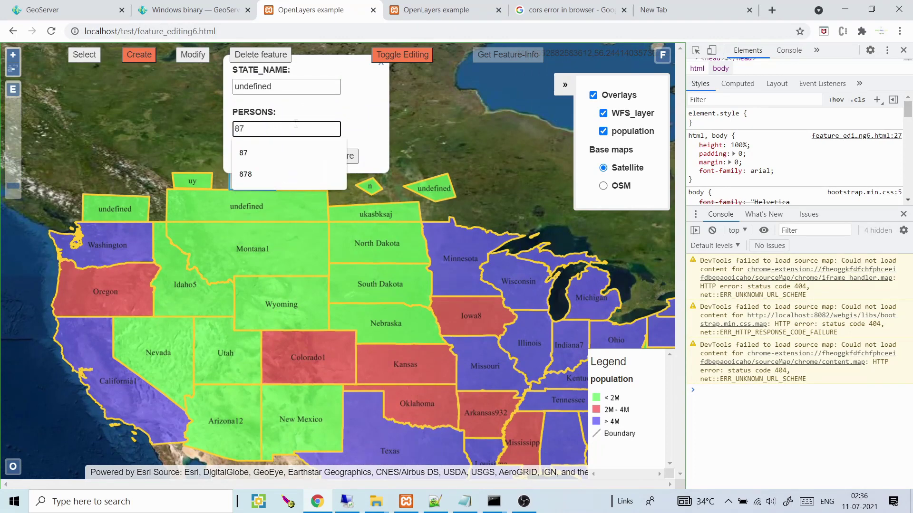
pyautogui.click(373, 135)
pyautogui.click(255, 156)
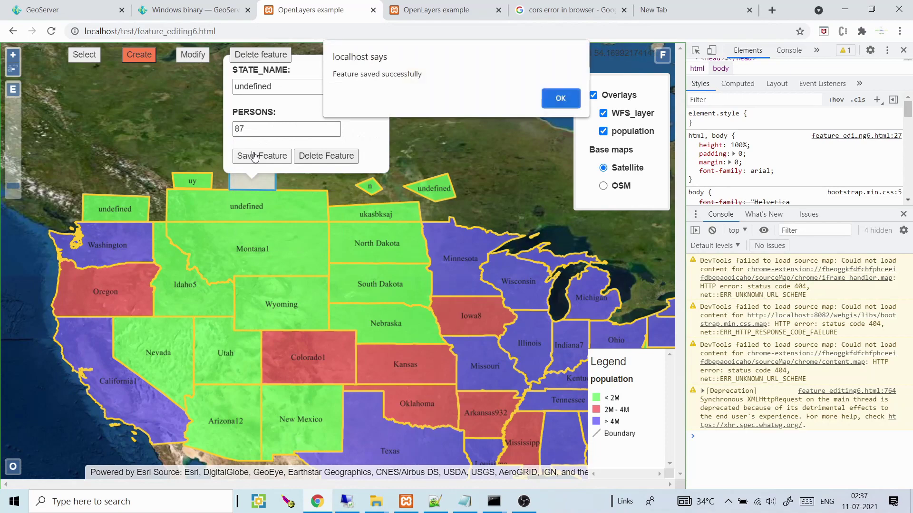
pyautogui.click(561, 98)
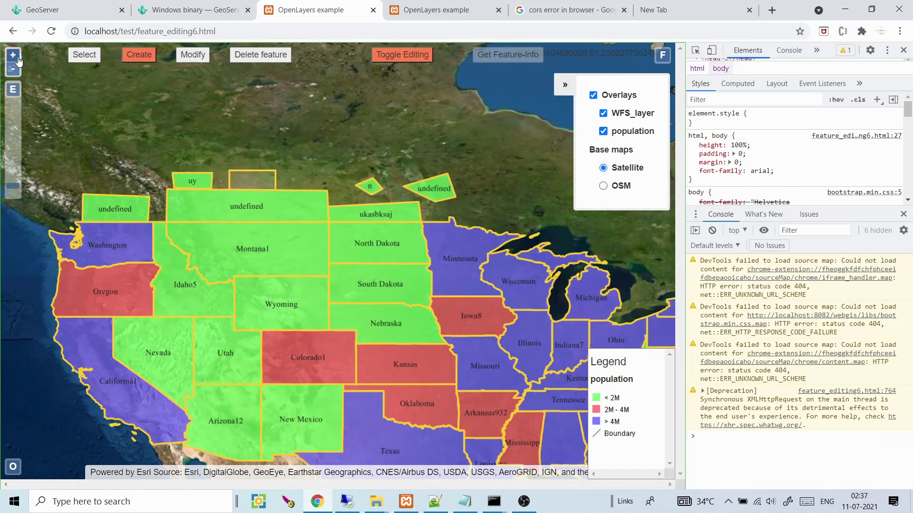
# Redraw the map by zooming in and out, and reload the page to check the saved polygon.
pyautogui.click(12, 54)
pyautogui.click(13, 69)
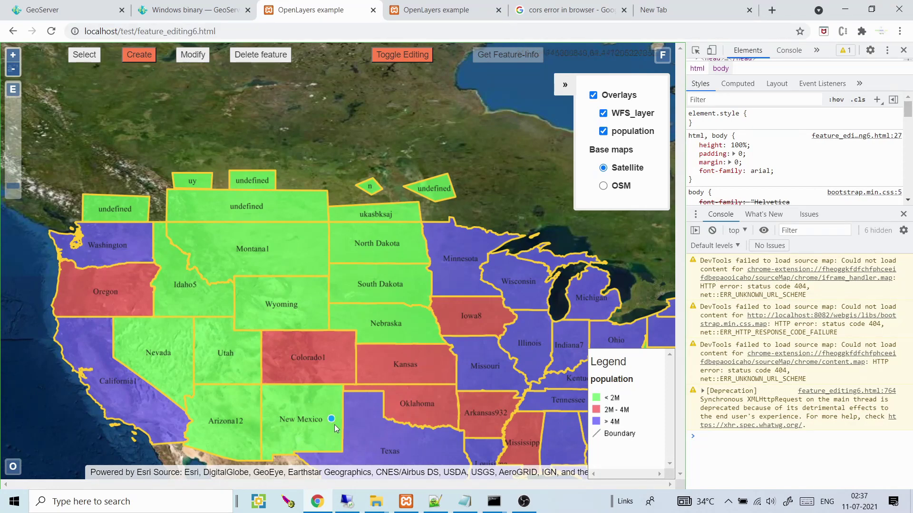
pyautogui.click(51, 31)
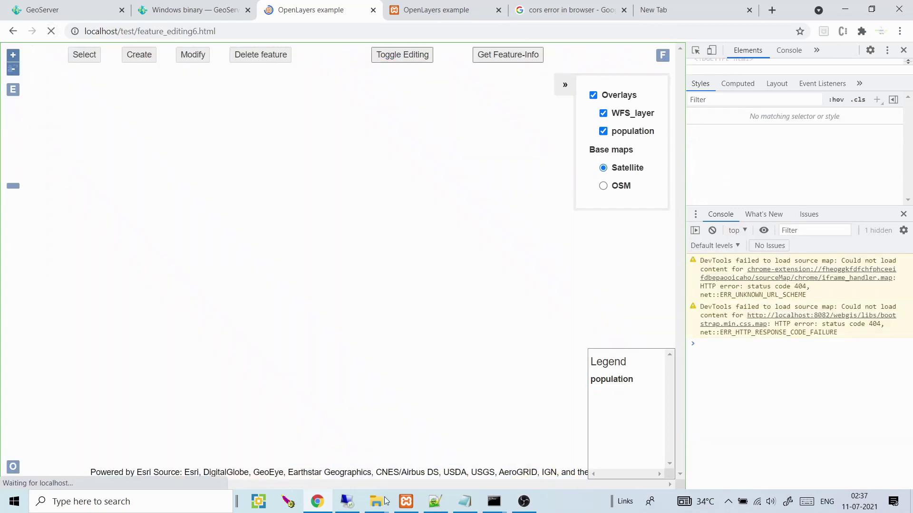
# Switch to File Explorer's WEB-INF window and browse to the conf folder of Tomcat 9.0_Tomcat9.0.44.
pyautogui.moveTo(380, 507)
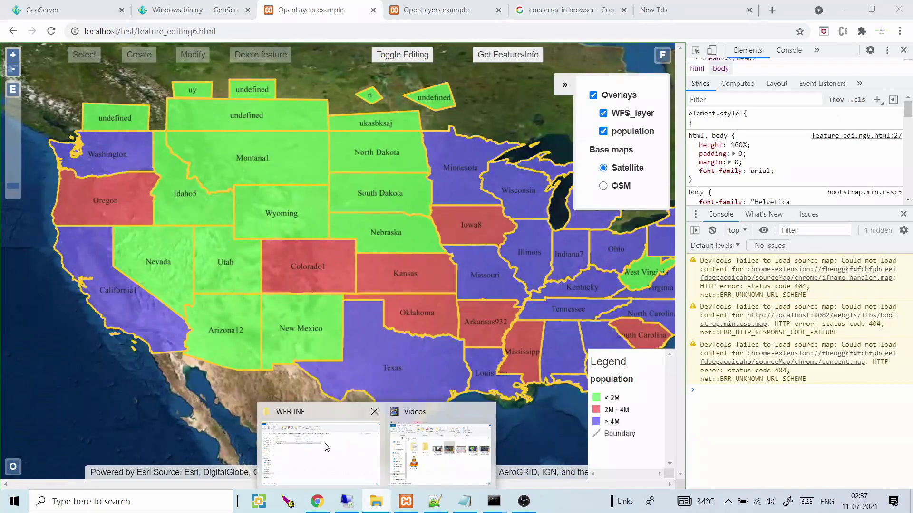
pyautogui.click(325, 446)
pyautogui.click(299, 320)
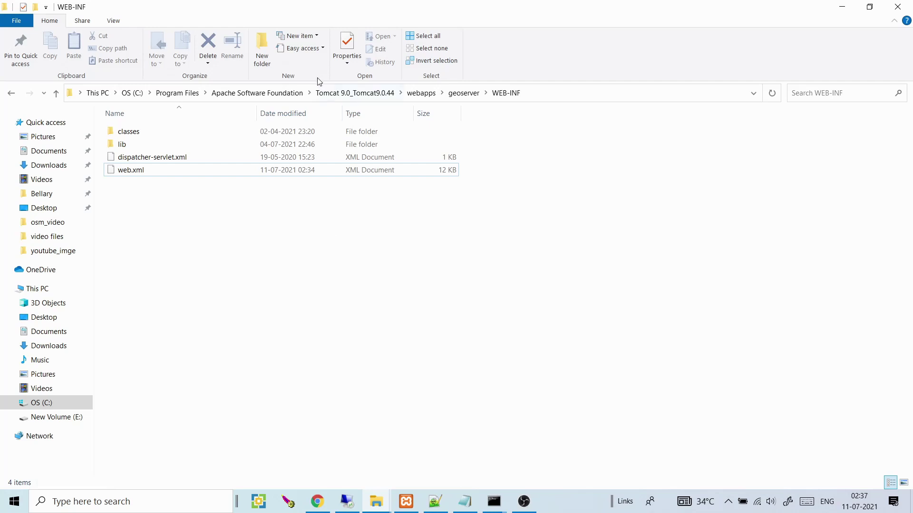
pyautogui.click(354, 92)
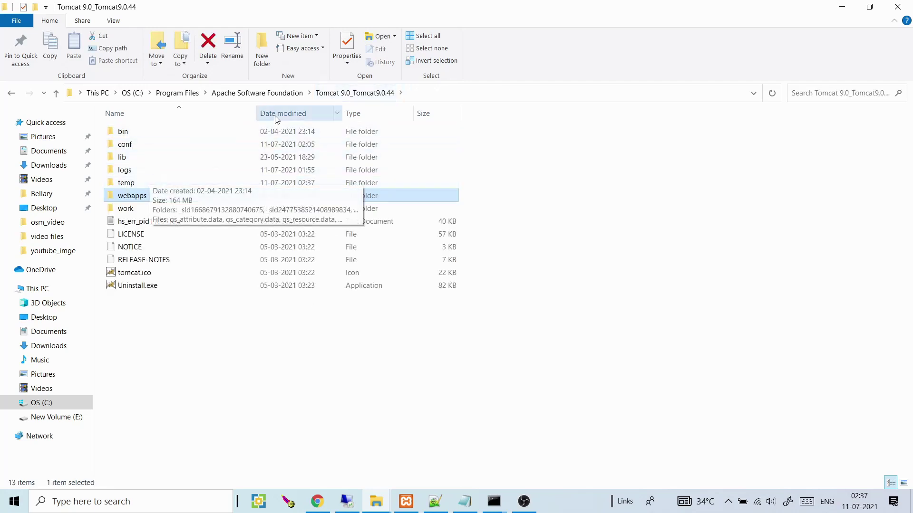
pyautogui.doubleClick(144, 148)
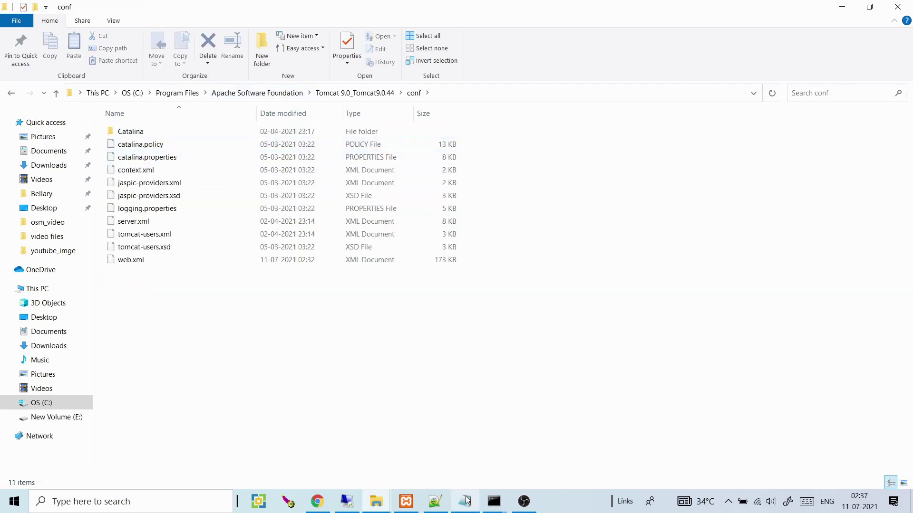
# Switch to Notepad to review the CorsFilter snippet in tomcat.txt, and minimize it again.
pyautogui.click(467, 500)
pyautogui.click(178, 206)
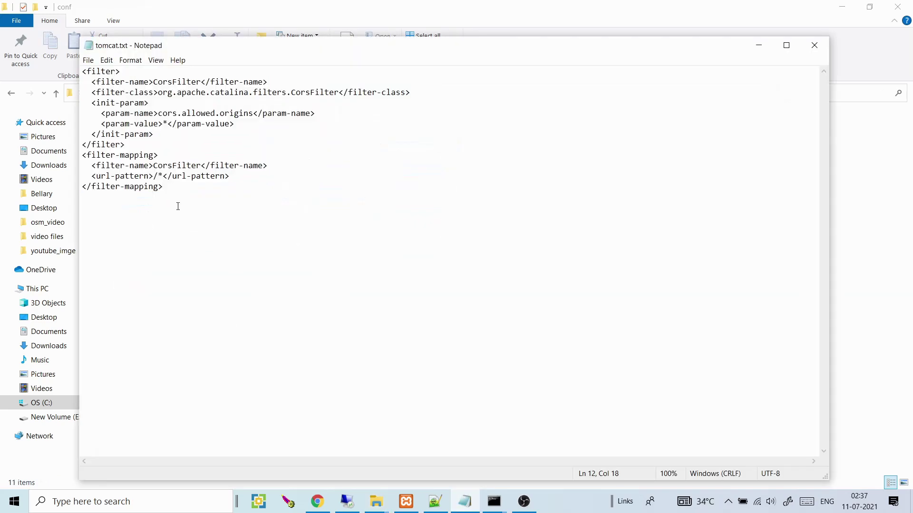
pyautogui.click(759, 49)
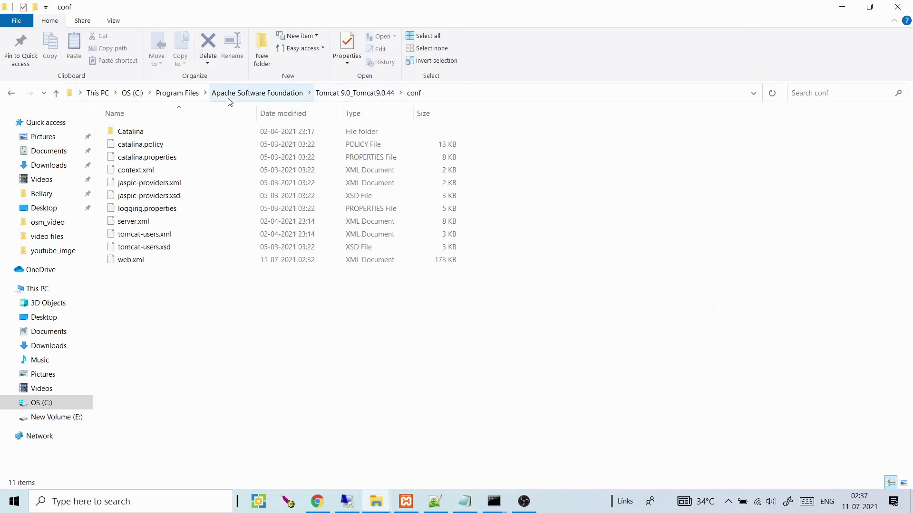
# Browse from Tomcat's conf folder to the standalone geoserver folder in C:\Program Files.
pyautogui.click(190, 93)
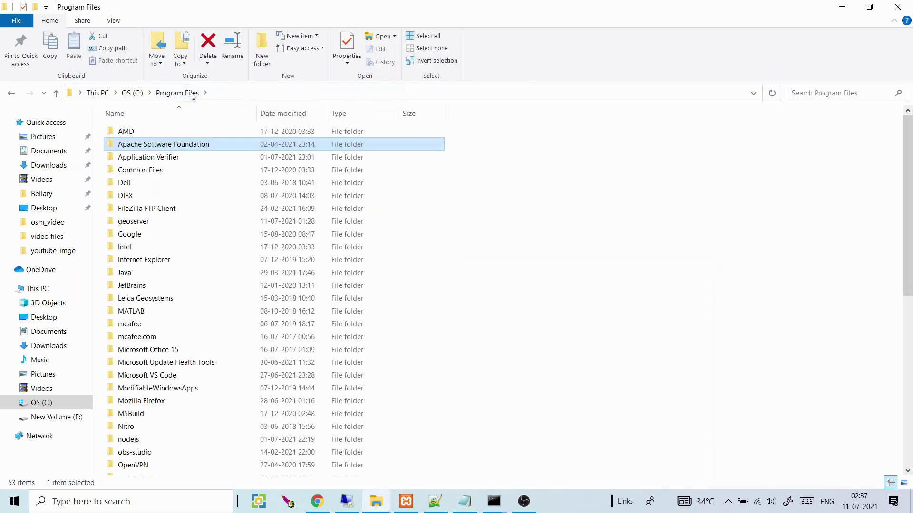
pyautogui.moveTo(217, 299)
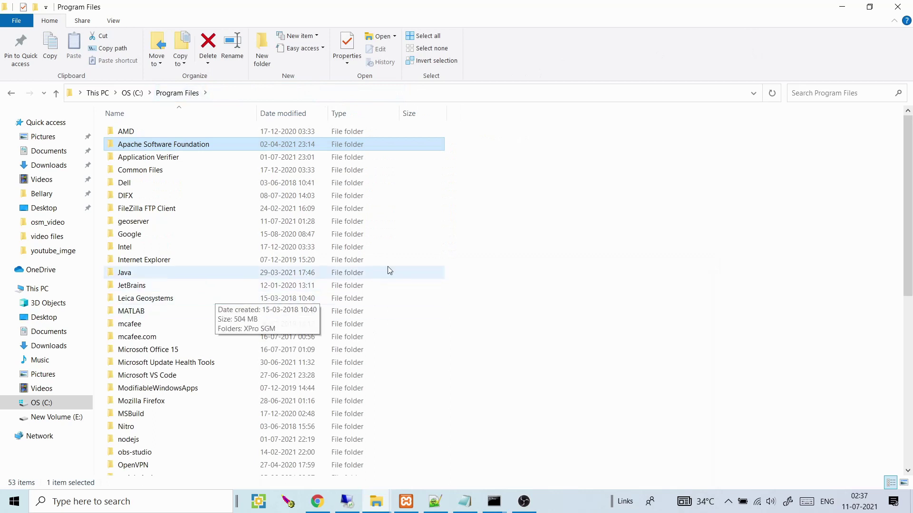
pyautogui.click(441, 273)
pyautogui.click(488, 278)
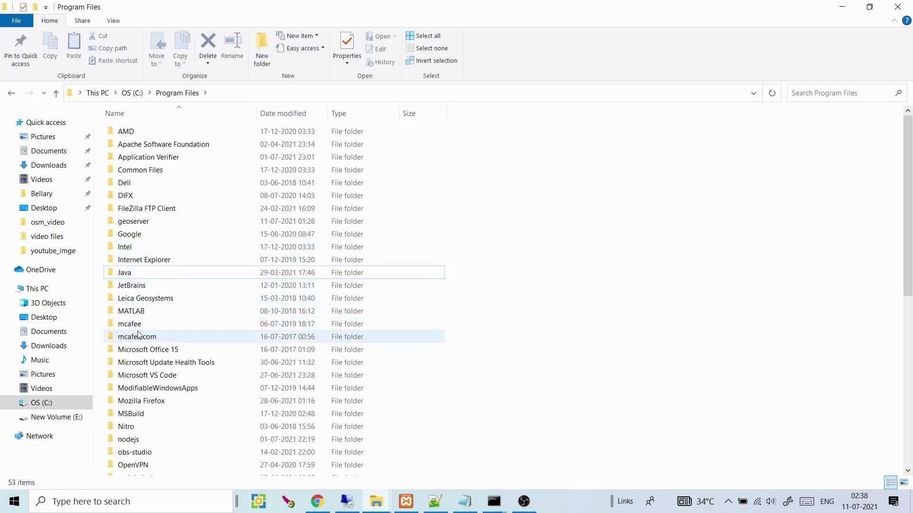
pyautogui.doubleClick(153, 222)
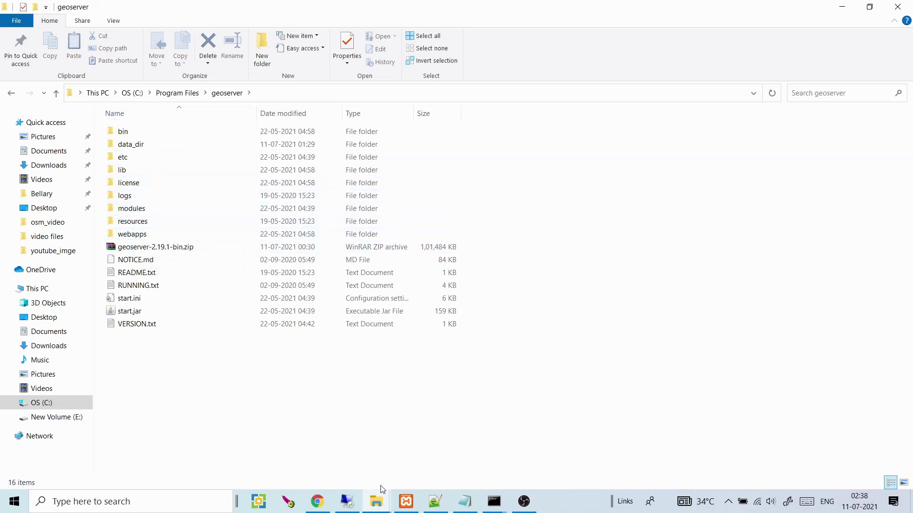
# Switch to Chrome, reload feature_editing5.html and inspect the page's console for the CORS error.
pyautogui.click(318, 501)
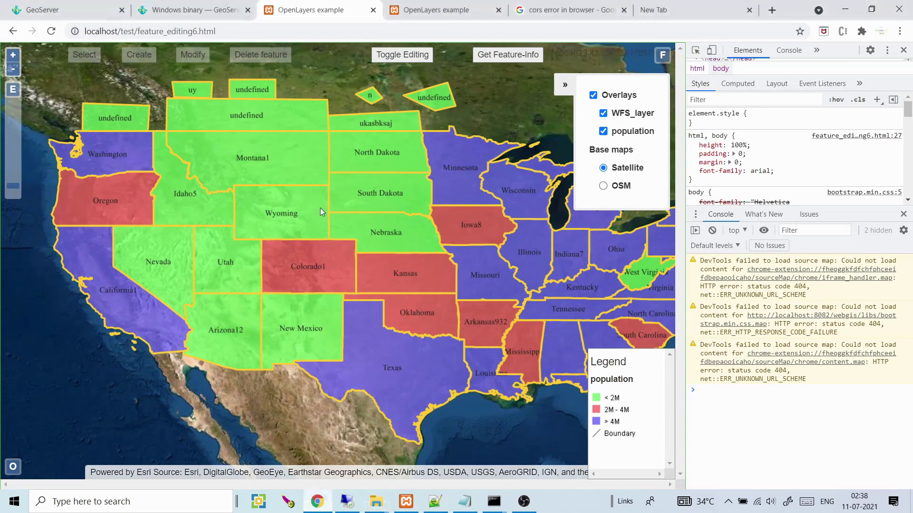
pyautogui.click(446, 6)
pyautogui.click(51, 31)
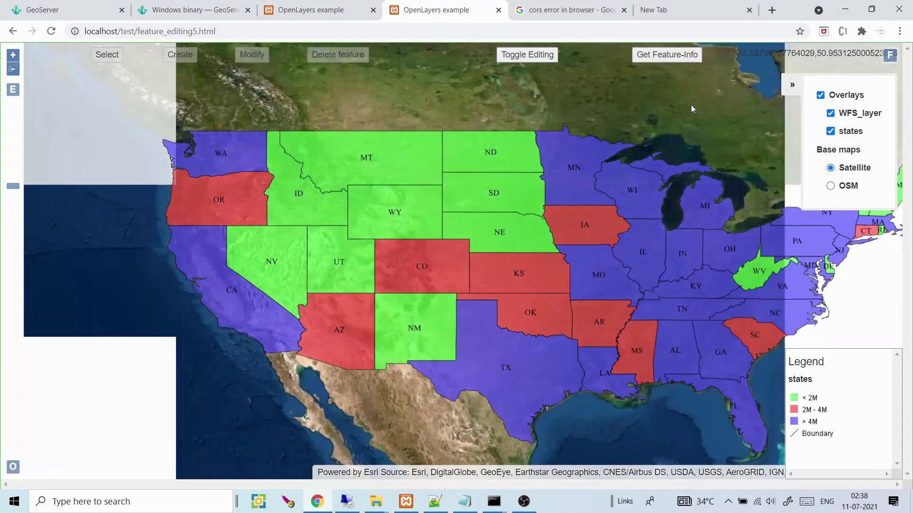
pyautogui.rightClick(691, 104)
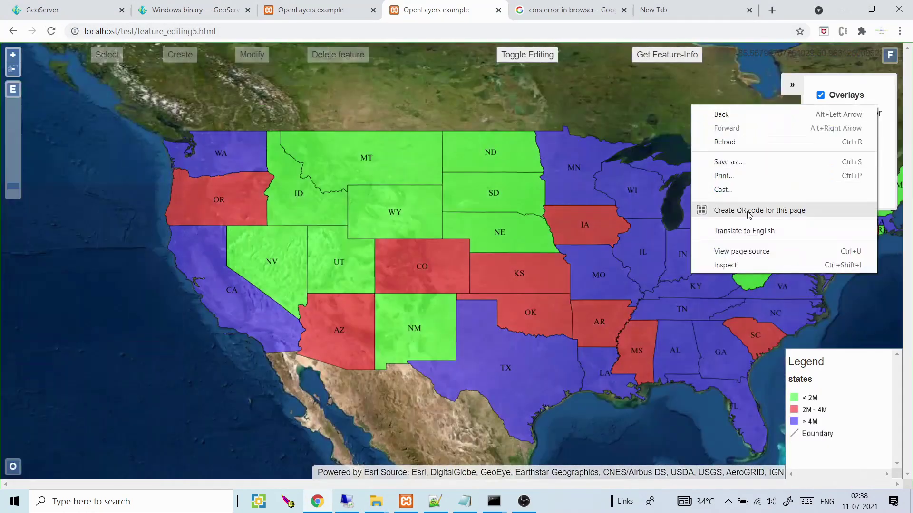
pyautogui.click(739, 262)
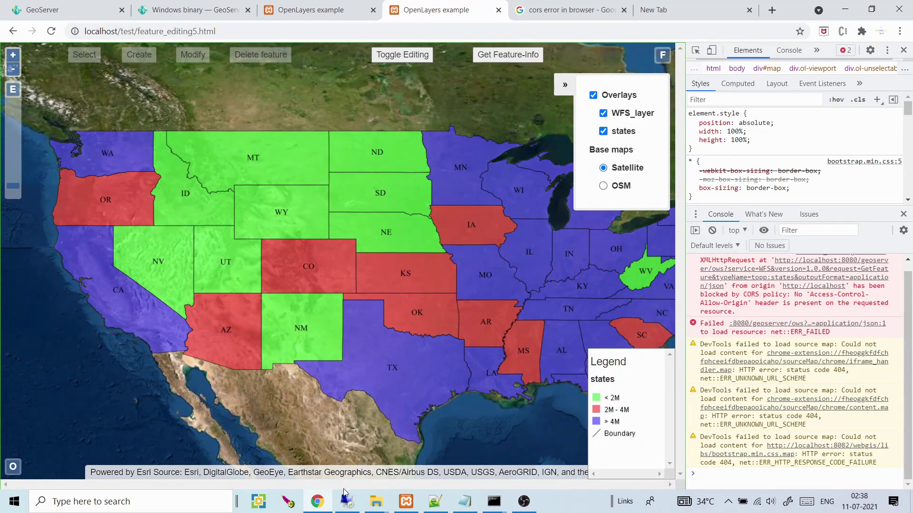
# Switch to File Explorer's geoserver window and open web.xml from webapps\geoserver\WEB-INF in Notepad++.
pyautogui.moveTo(376, 500)
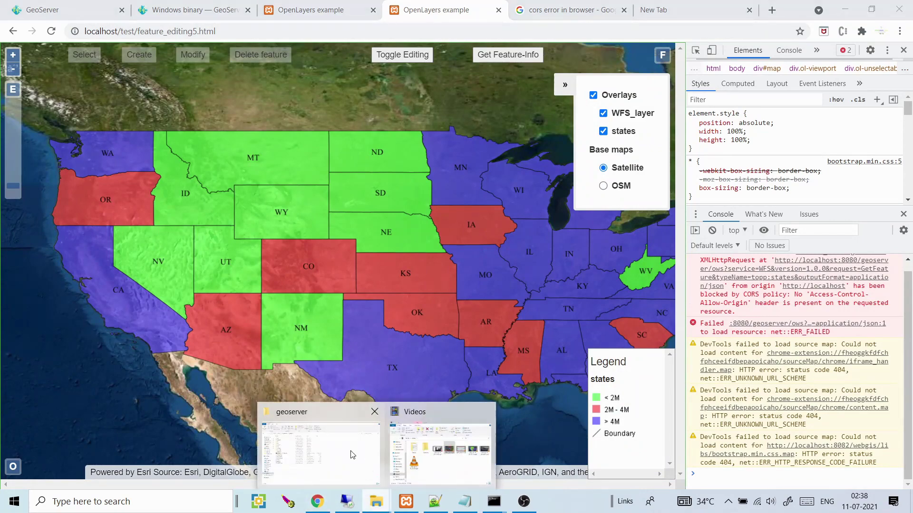
pyautogui.click(333, 449)
pyautogui.moveTo(154, 189)
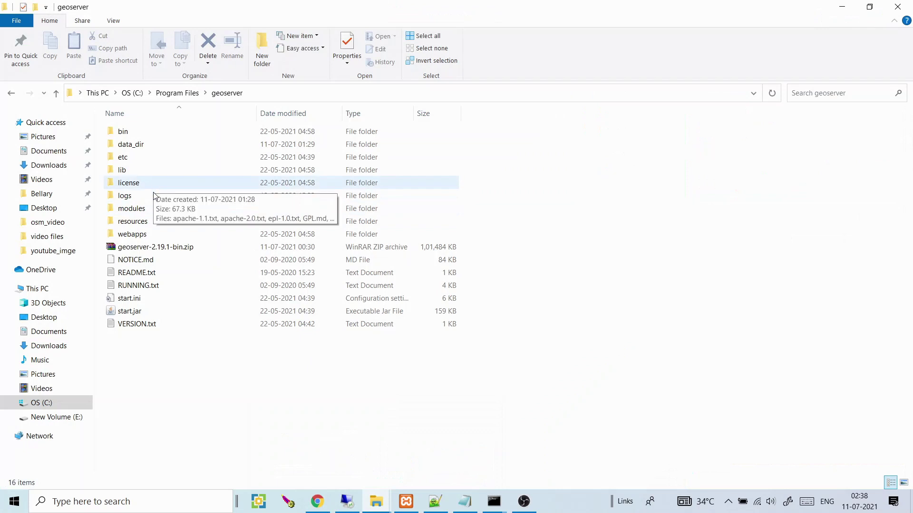
pyautogui.doubleClick(141, 236)
pyautogui.doubleClick(143, 135)
pyautogui.click(143, 135)
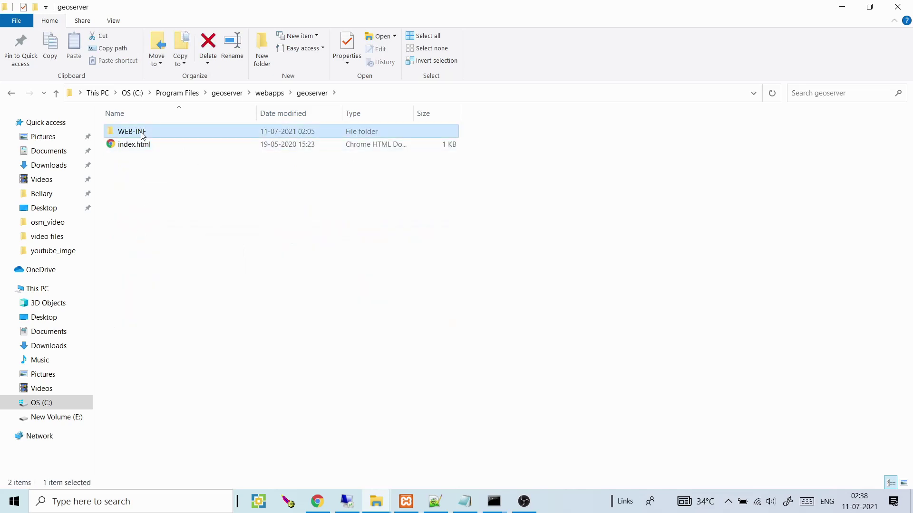
pyautogui.doubleClick(143, 133)
pyautogui.click(127, 170)
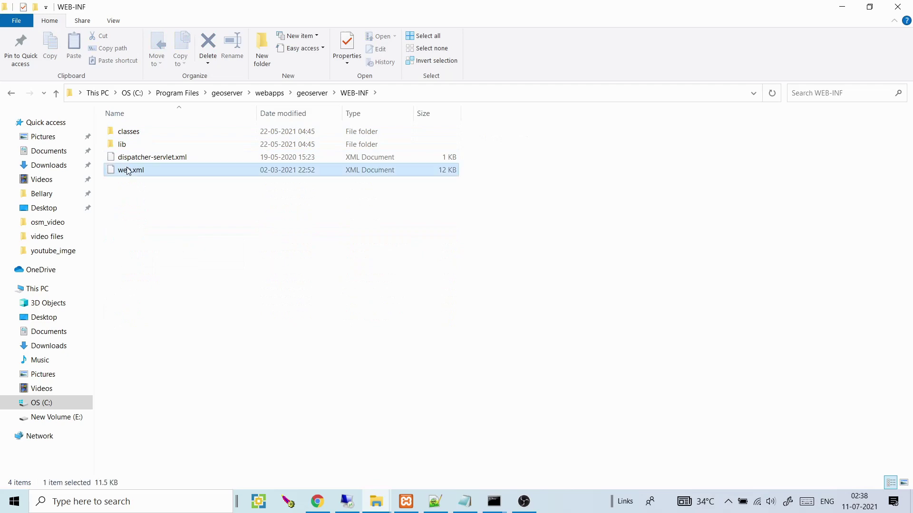
pyautogui.rightClick(128, 171)
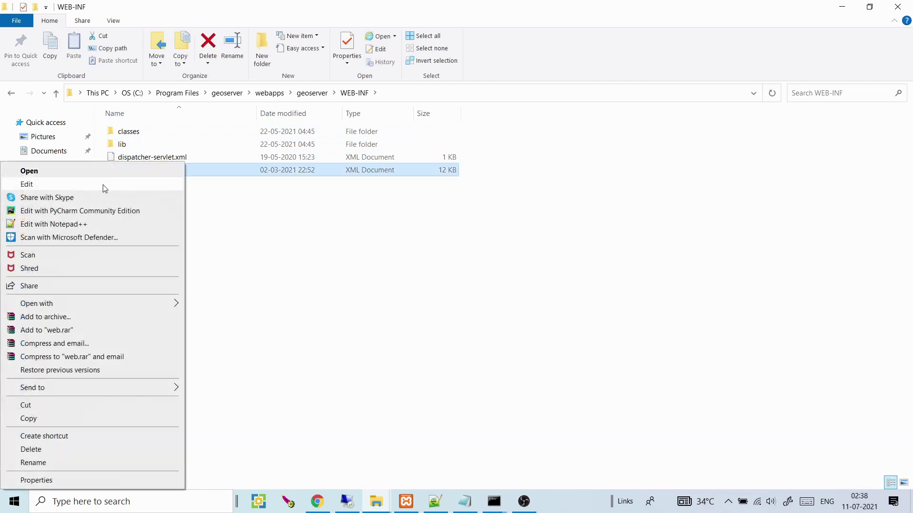
pyautogui.click(57, 224)
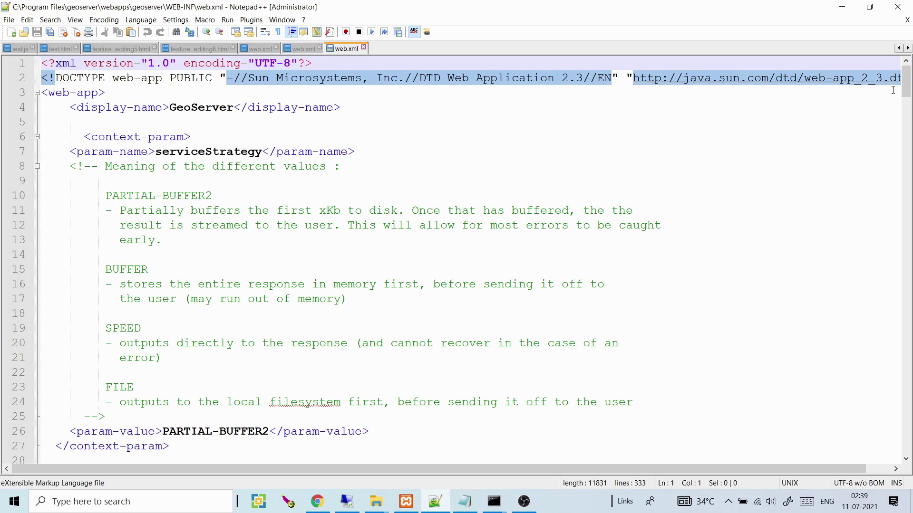
# Uncomment the cross-origin filter block that enables CORS in Jetty by deleting its opening and closing comment lines.
pyautogui.moveTo(907, 97); pyautogui.dragTo(905, 290)
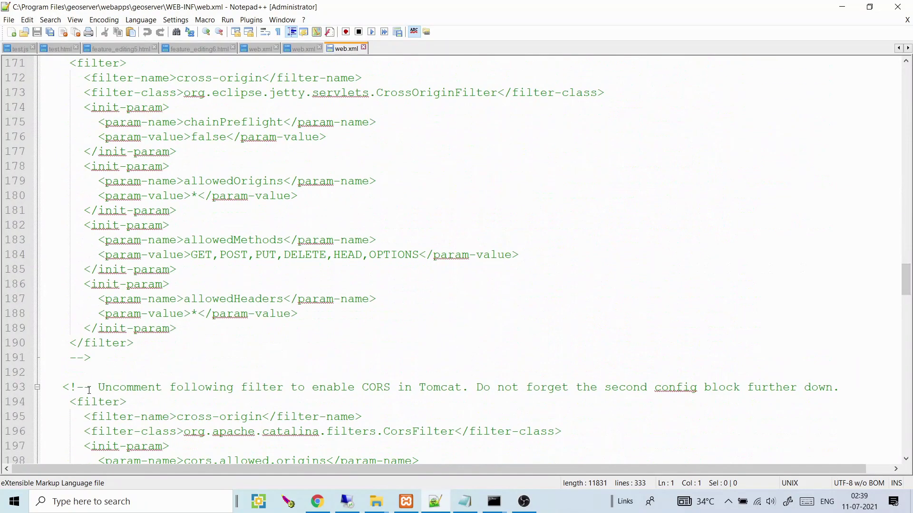
pyautogui.moveTo(74, 388); pyautogui.dragTo(230, 393)
pyautogui.moveTo(384, 387); pyautogui.dragTo(456, 389)
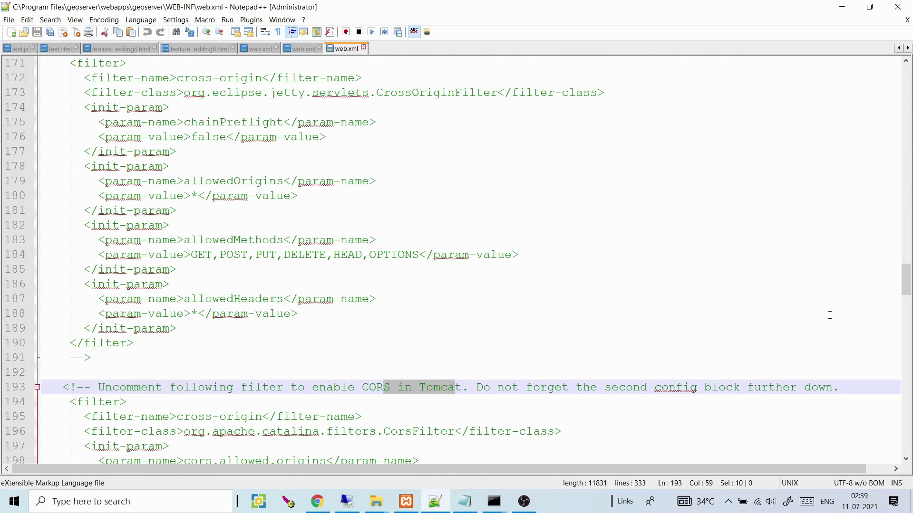
pyautogui.scroll(2, 362, 147)
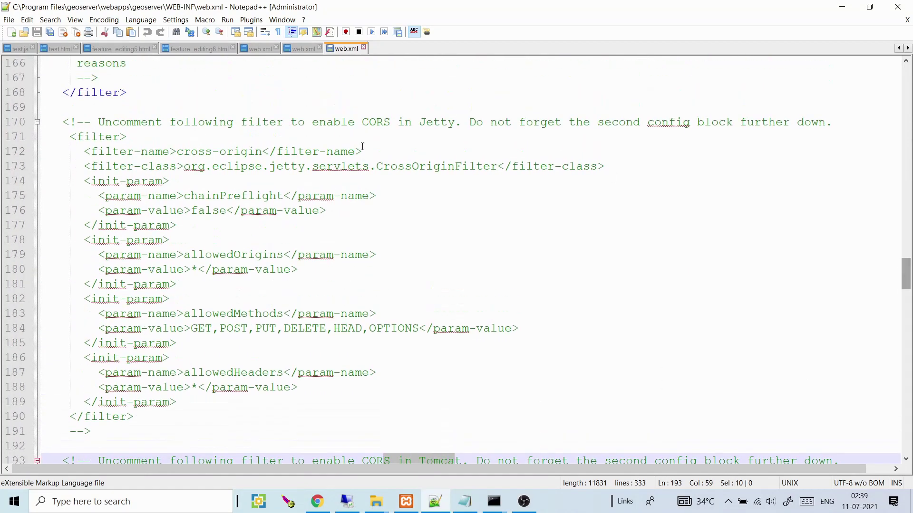
pyautogui.click(4, 126)
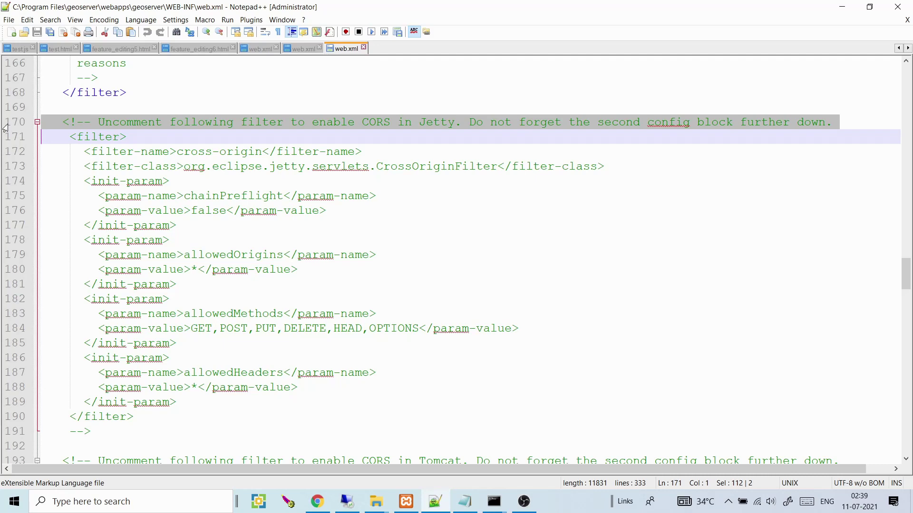
pyautogui.press('Delete')
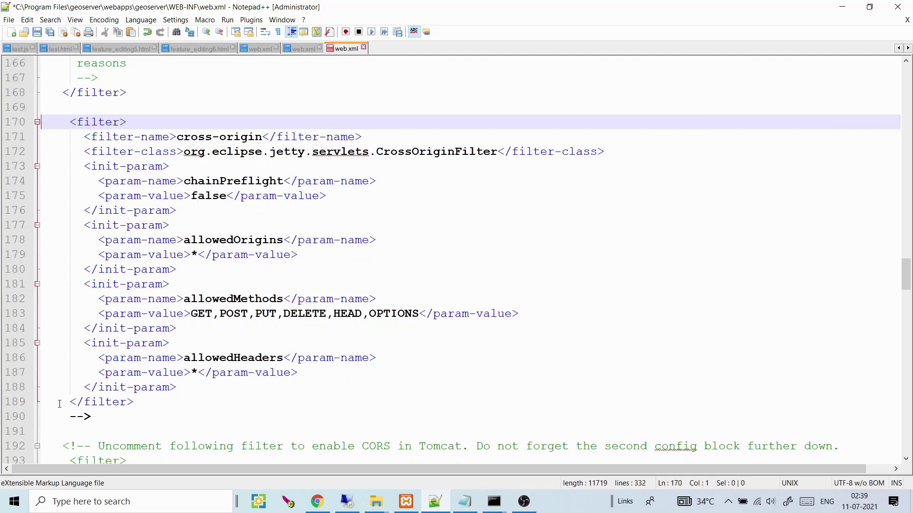
pyautogui.click(15, 418)
pyautogui.press('Delete')
# Uncomment the cross-origin filter-mapping block by deleting its comment lines, and save web.xml.
pyautogui.moveTo(909, 271); pyautogui.dragTo(878, 317)
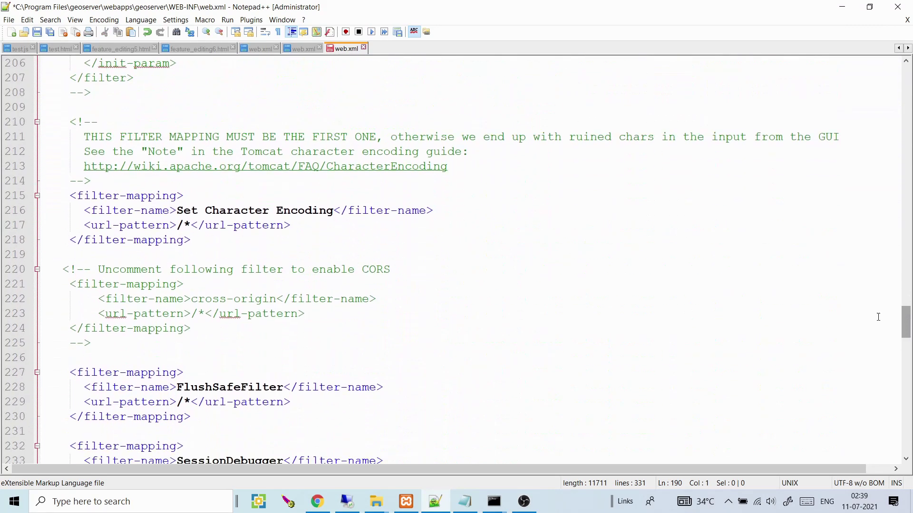
pyautogui.click(6, 273)
pyautogui.press('Delete')
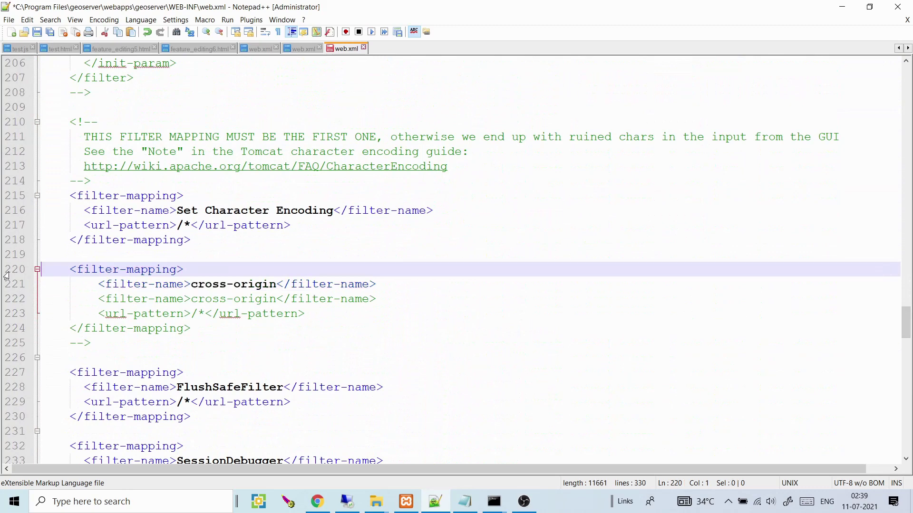
pyautogui.click(9, 328)
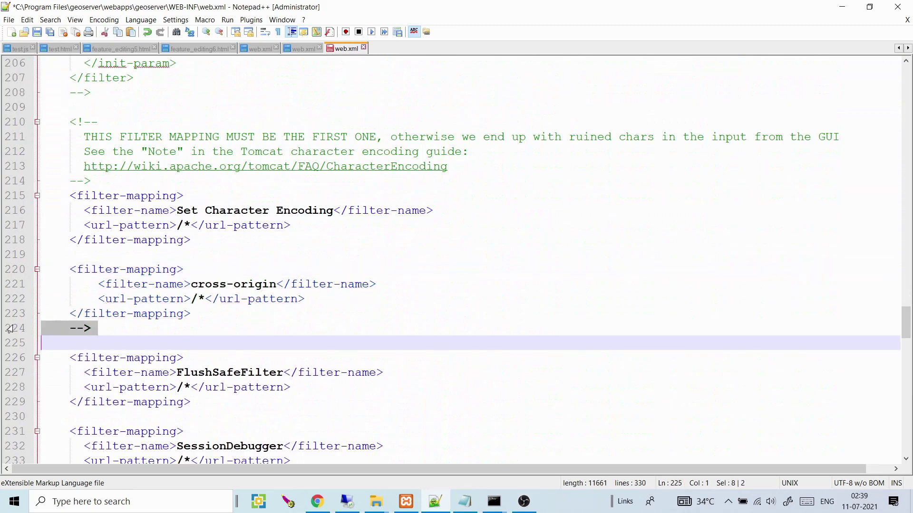
pyautogui.press('Delete')
pyautogui.hotkey('ctrl', 's')
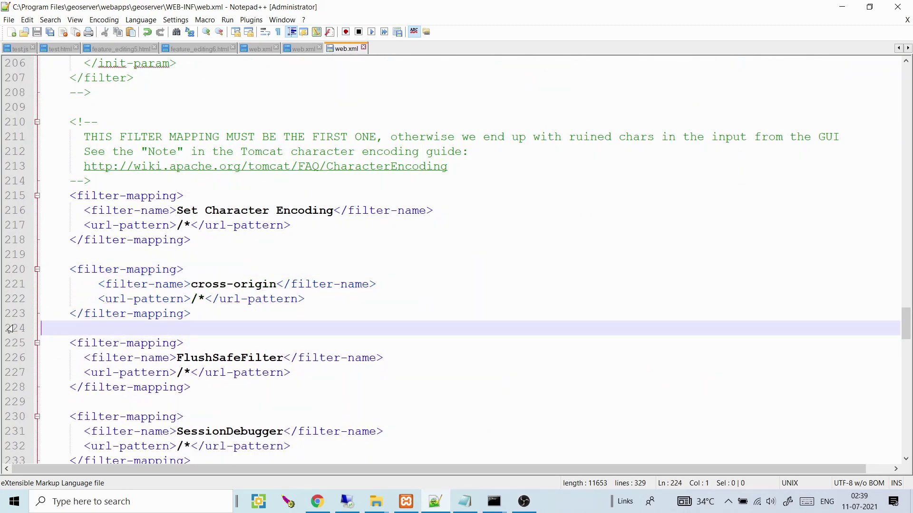
# Switch to File Explorer, browse to GeoServer's bin folder and close the running GeoServer console window.
pyautogui.click(846, 6)
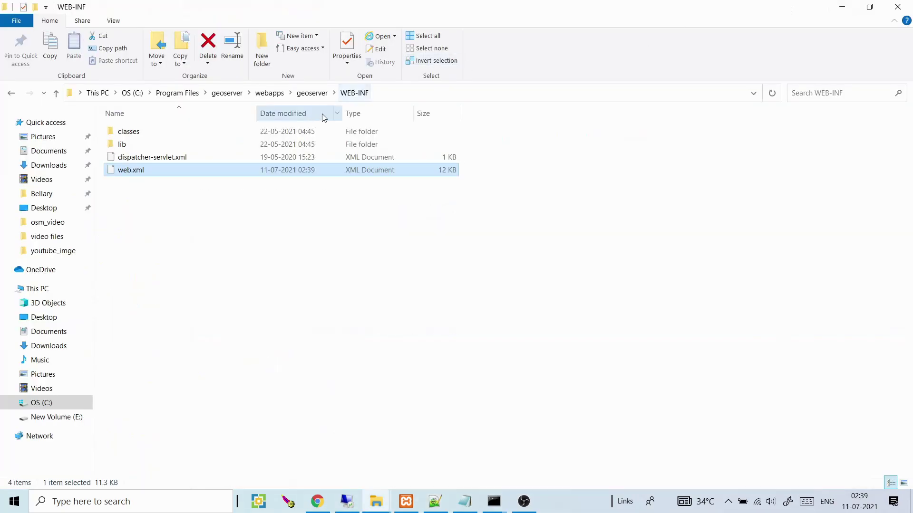
pyautogui.click(279, 96)
pyautogui.click(224, 95)
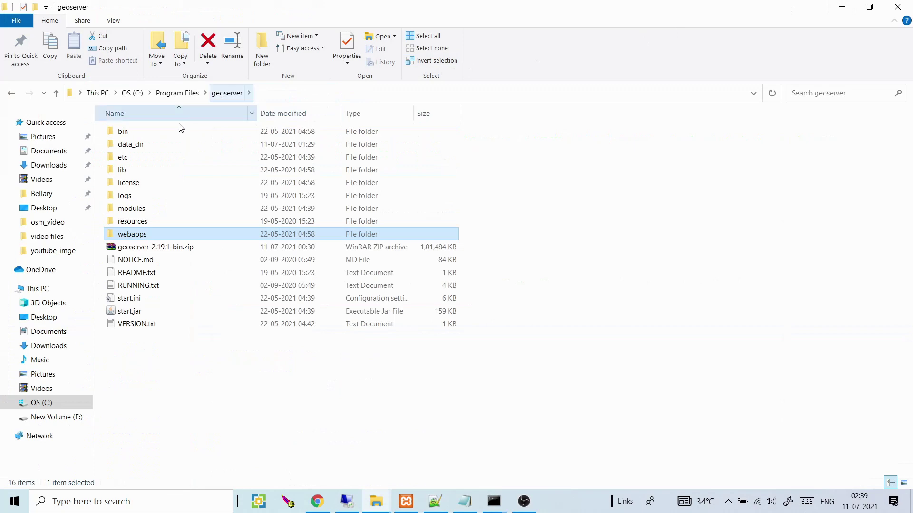
pyautogui.doubleClick(144, 133)
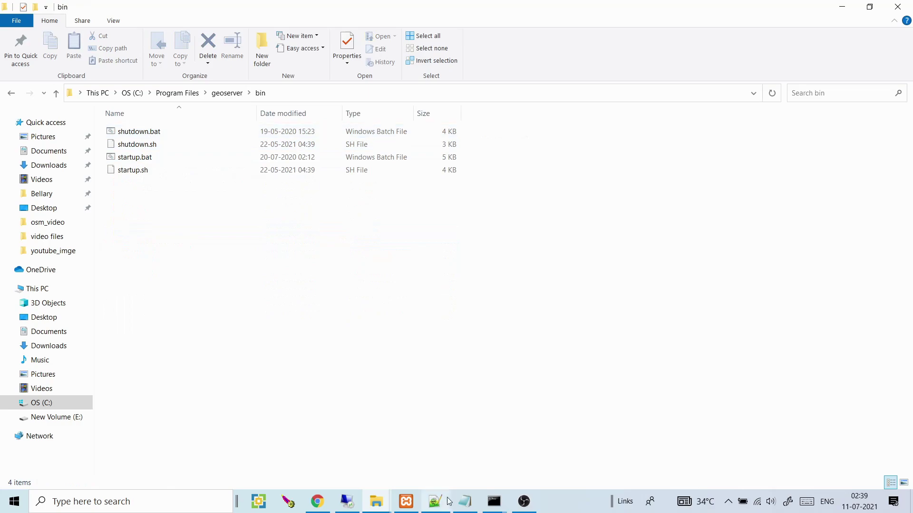
pyautogui.click(494, 502)
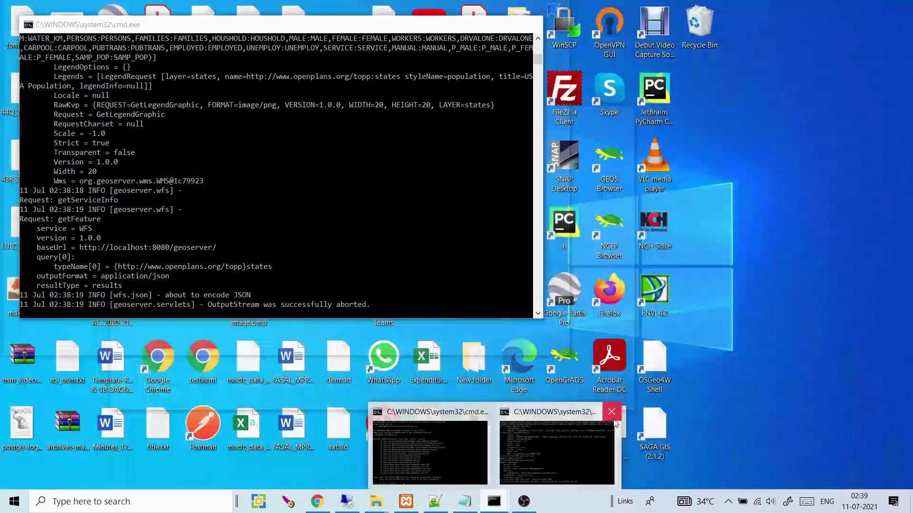
pyautogui.click(615, 418)
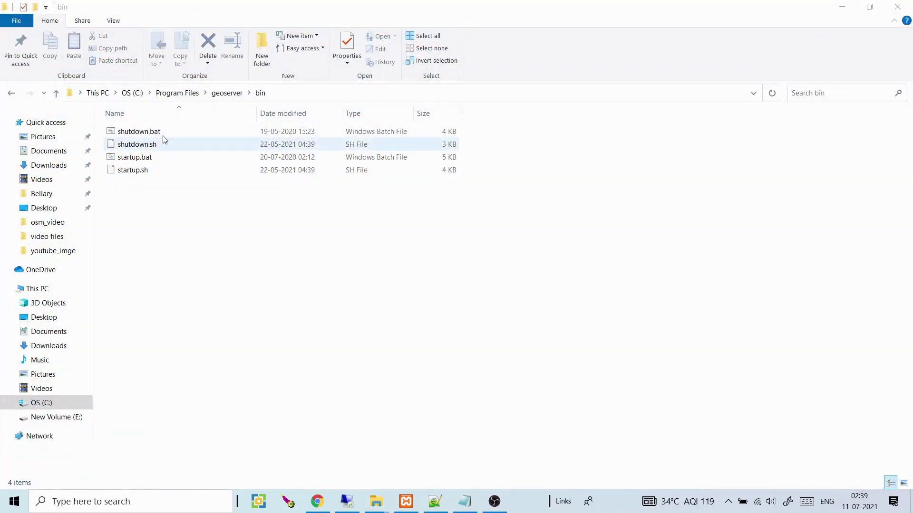
# Run GeoServer's shutdown.bat and close the command windows it opens.
pyautogui.doubleClick(155, 132)
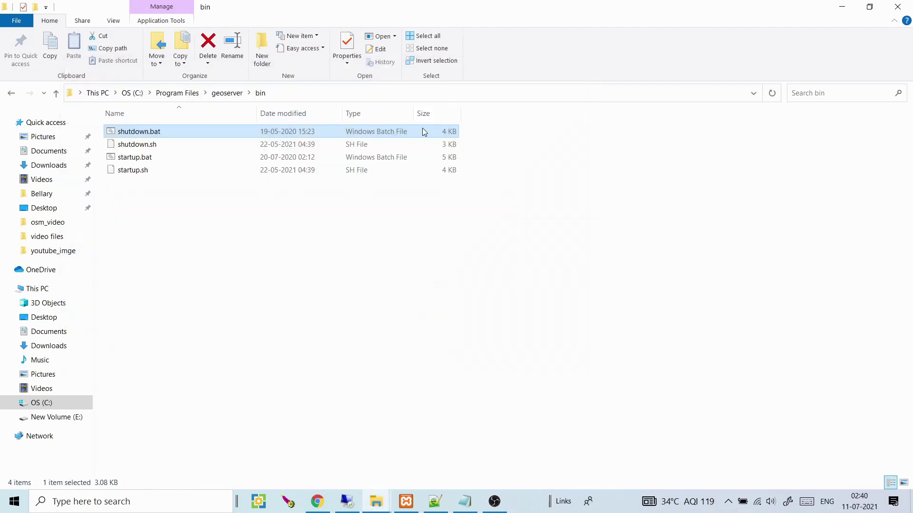
pyautogui.doubleClick(422, 127)
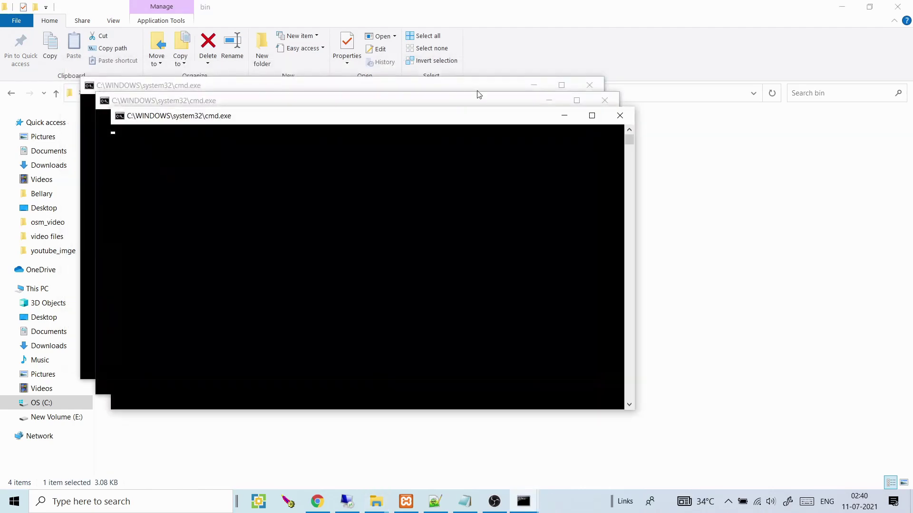
pyautogui.click(529, 25)
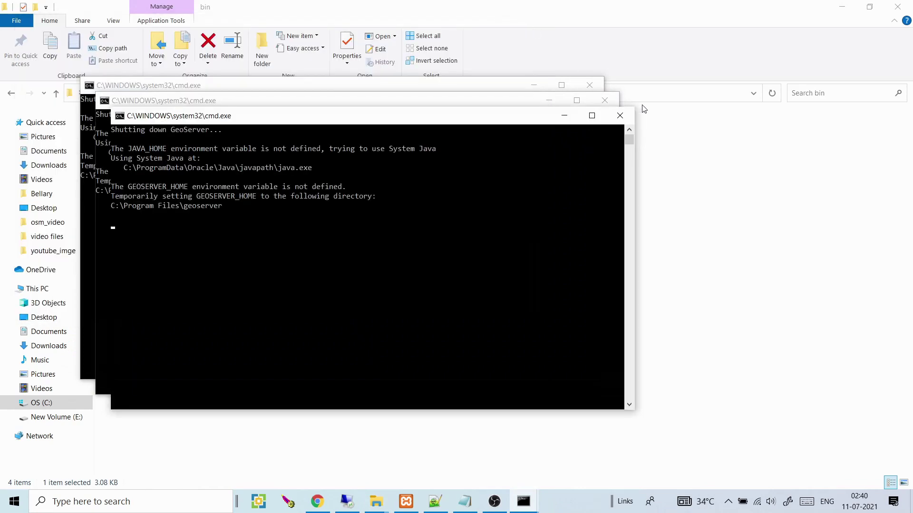
pyautogui.click(620, 115)
pyautogui.click(605, 102)
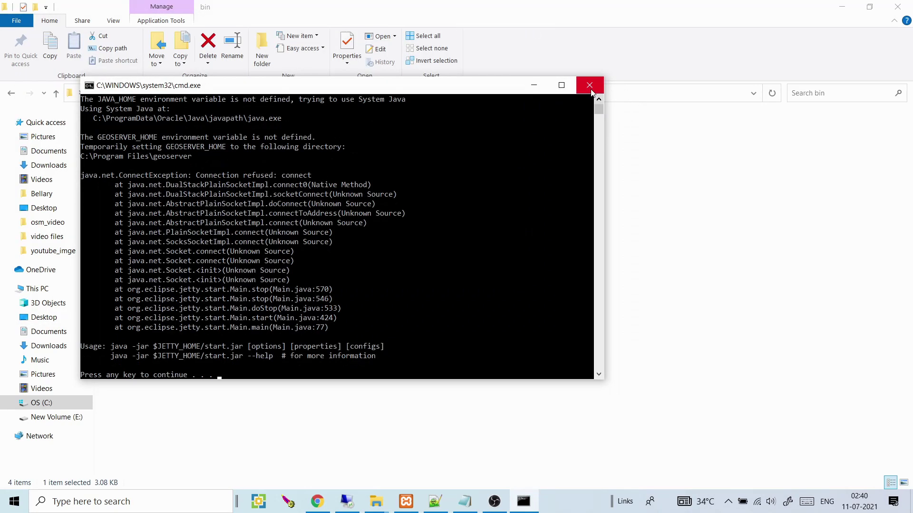
pyautogui.click(590, 90)
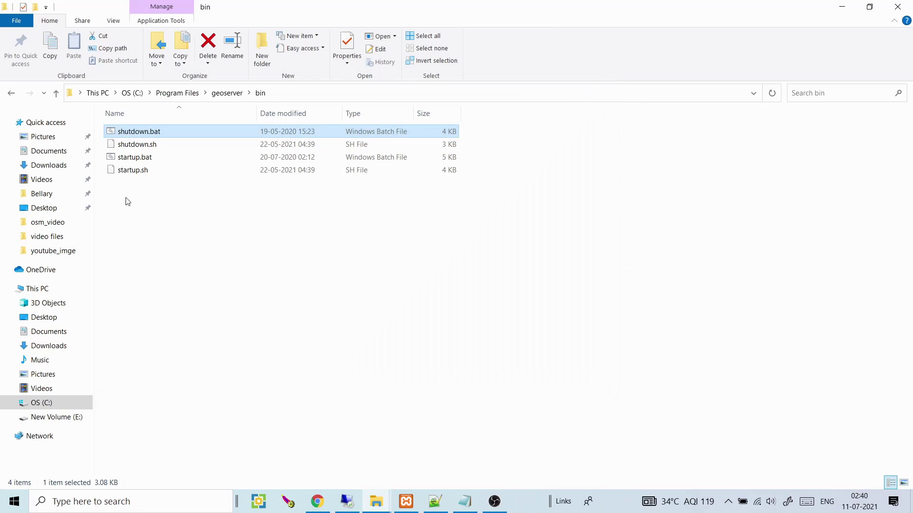
# Start GeoServer by running startup.bat, then switch to Chrome and reload the feature_editing5.html map page.
pyautogui.doubleClick(136, 158)
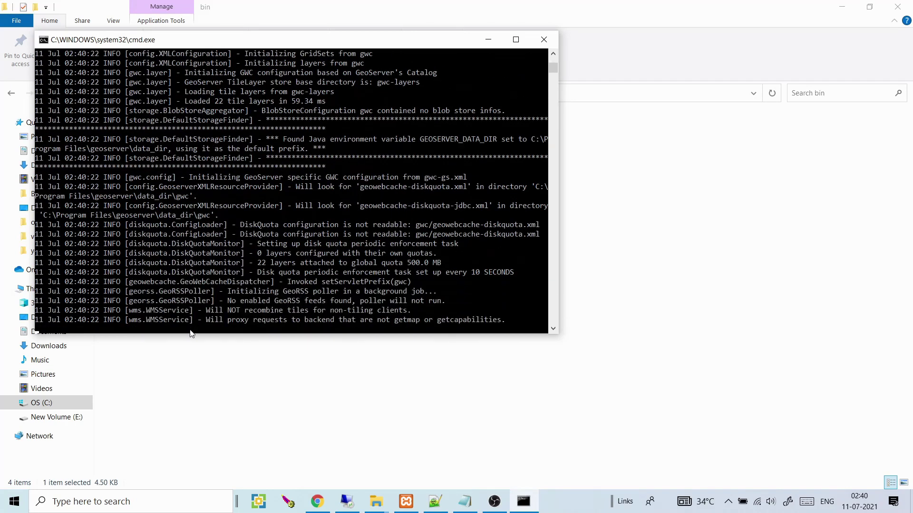
pyautogui.moveTo(322, 507)
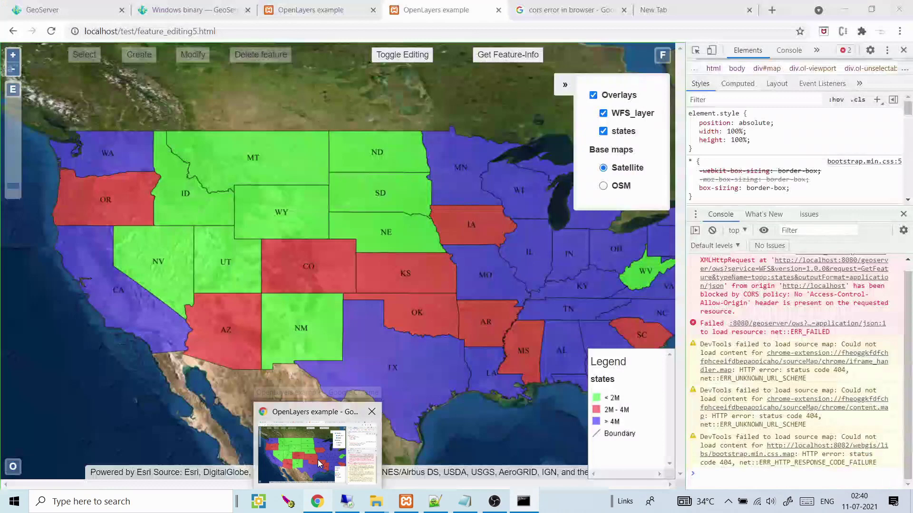
pyautogui.click(318, 460)
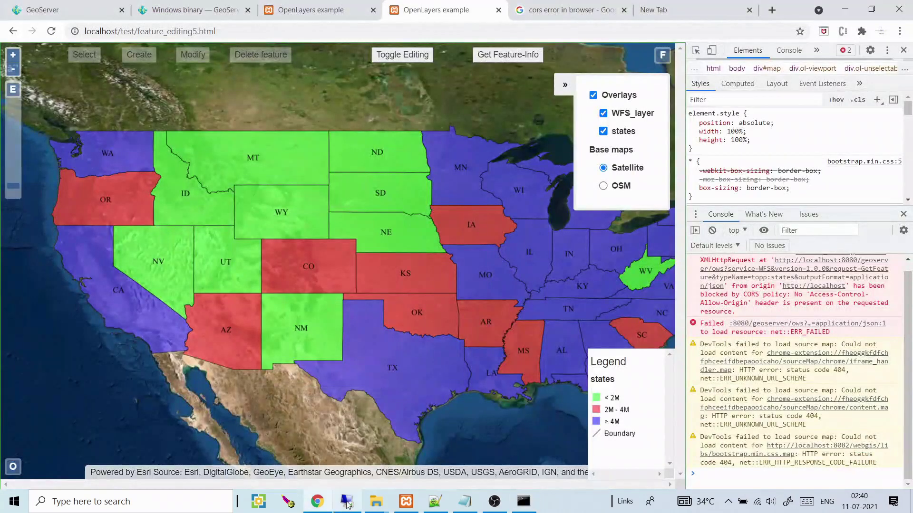
pyautogui.click(53, 33)
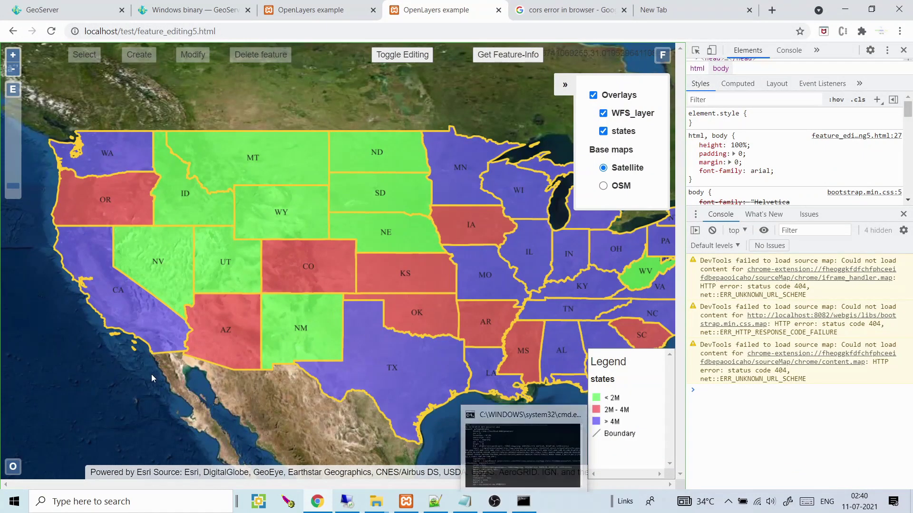
# Hide the states overlay so that only WFS_layer is drawn over the satellite base map.
pyautogui.moveTo(144, 367); pyautogui.dragTo(139, 357)
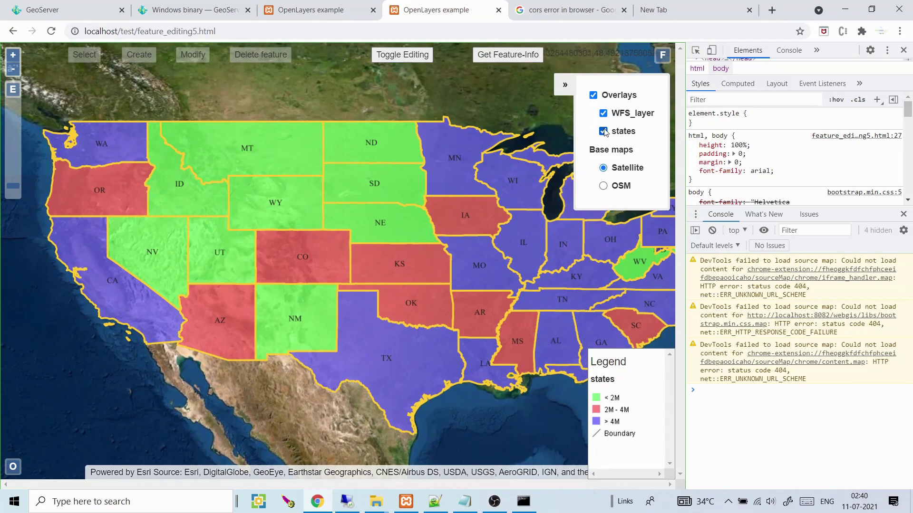
pyautogui.click(603, 130)
pyautogui.click(602, 131)
pyautogui.click(603, 131)
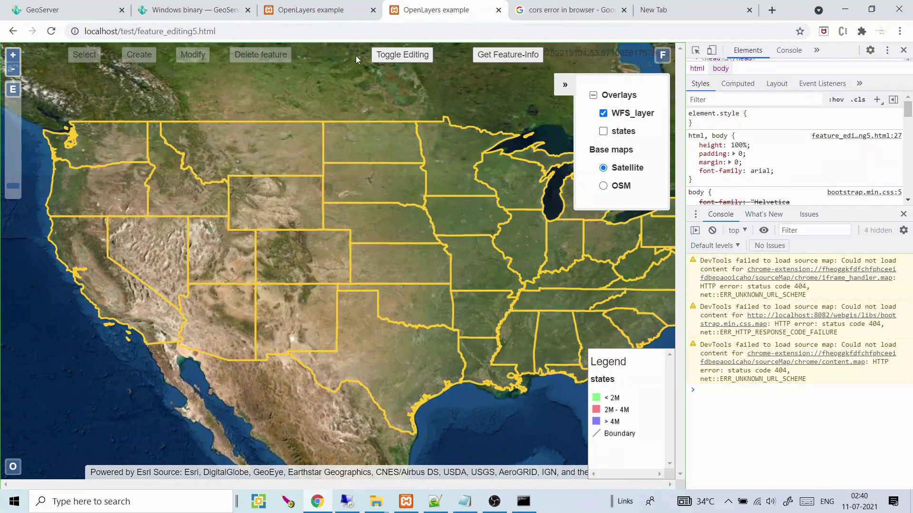
# Turn on feature editing and select Wyoming and Colorado on the WFS layer to show their attributes.
pyautogui.click(385, 55)
pyautogui.click(98, 56)
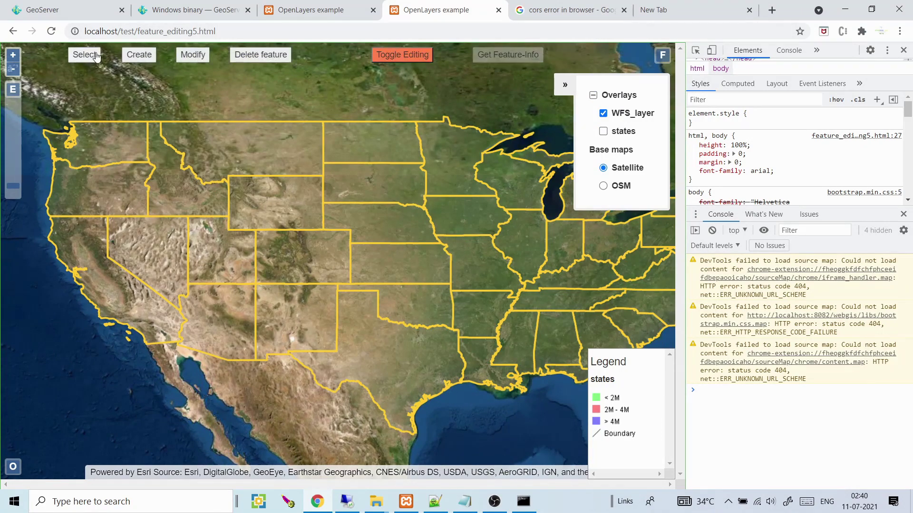
pyautogui.click(232, 136)
pyautogui.click(256, 197)
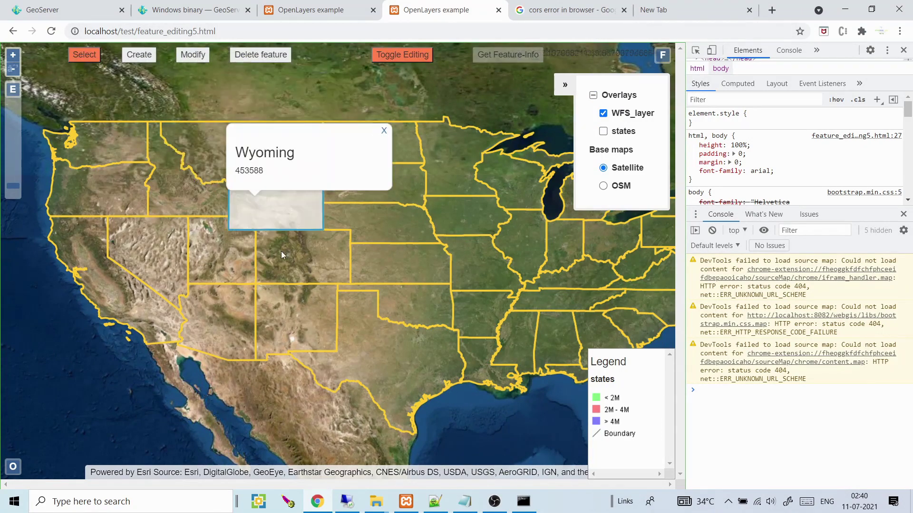
pyautogui.click(281, 252)
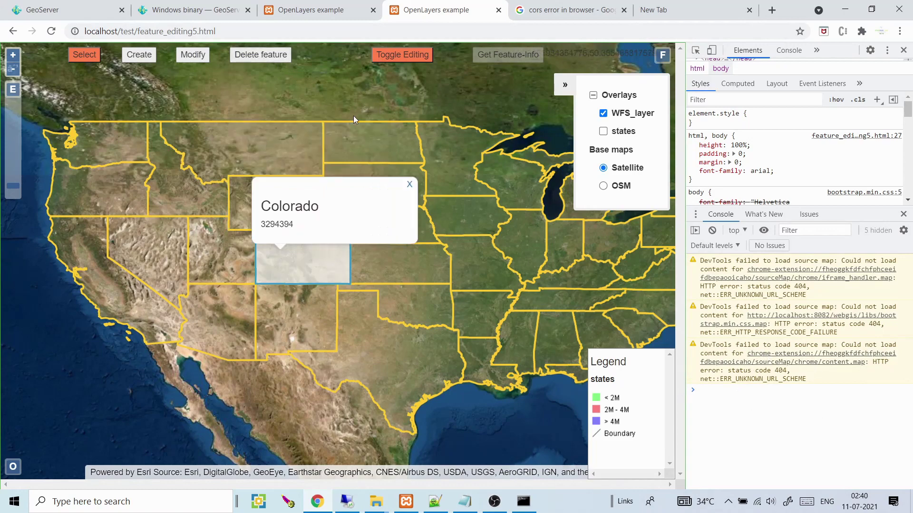
# Create a new four-sided polygon feature just north of Montana on the WFS layer.
pyautogui.click(230, 70)
pyautogui.click(139, 54)
pyautogui.click(196, 79)
pyautogui.click(274, 80)
pyautogui.click(275, 114)
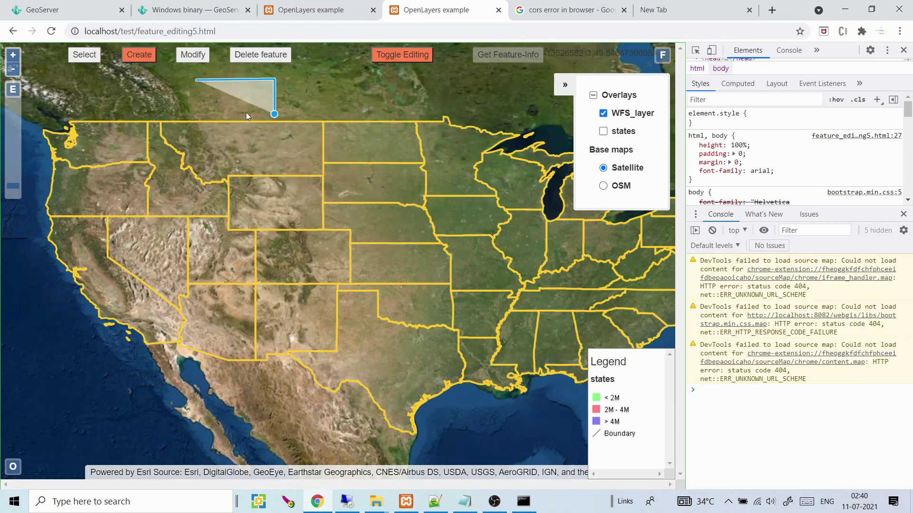
pyautogui.doubleClick(192, 108)
# Set the new polygon's PERSONS attribute to 8787, save the feature and dismiss the alert.
pyautogui.moveTo(252, 128); pyautogui.dragTo(215, 129)
pyautogui.press('BackSpace')
pyautogui.write('8787')
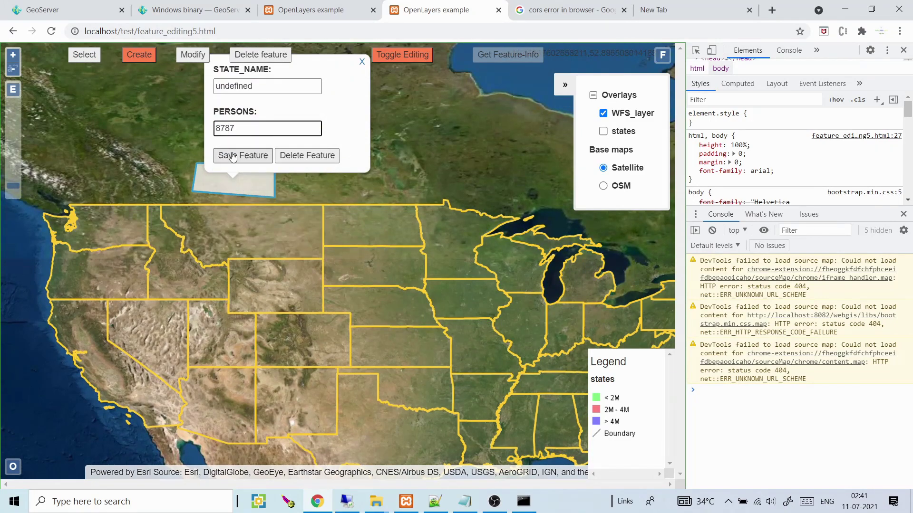
pyautogui.click(232, 157)
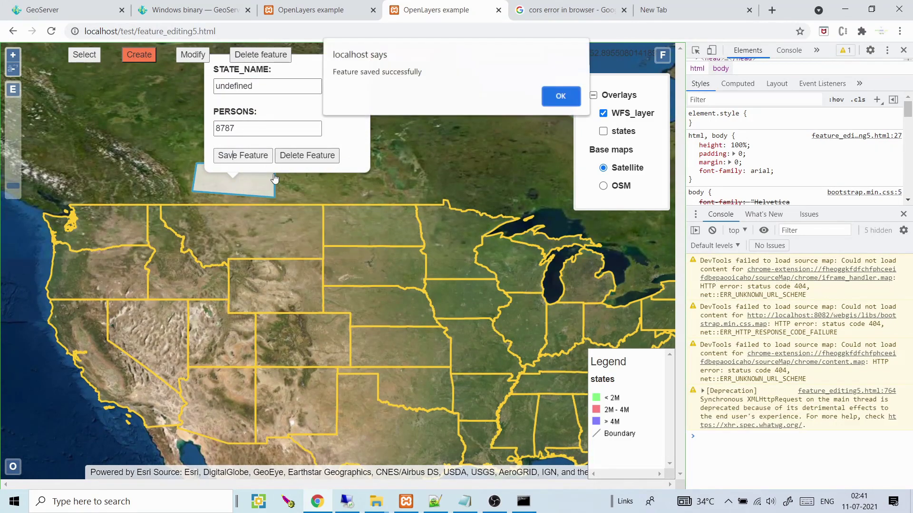
pyautogui.click(567, 102)
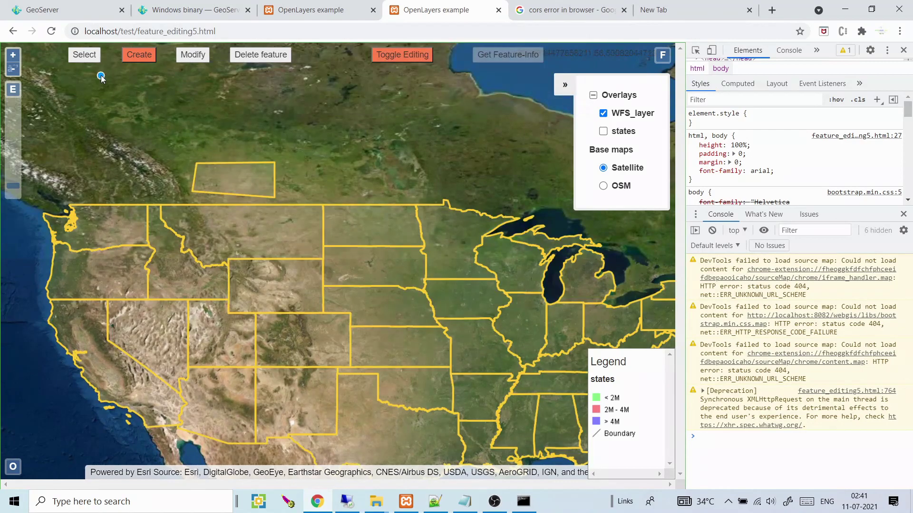
# Turn the states overlay back on and redraw it at another zoom level to check the new polygon.
pyautogui.click(12, 68)
pyautogui.click(12, 56)
pyautogui.click(602, 131)
pyautogui.click(12, 54)
pyautogui.click(14, 69)
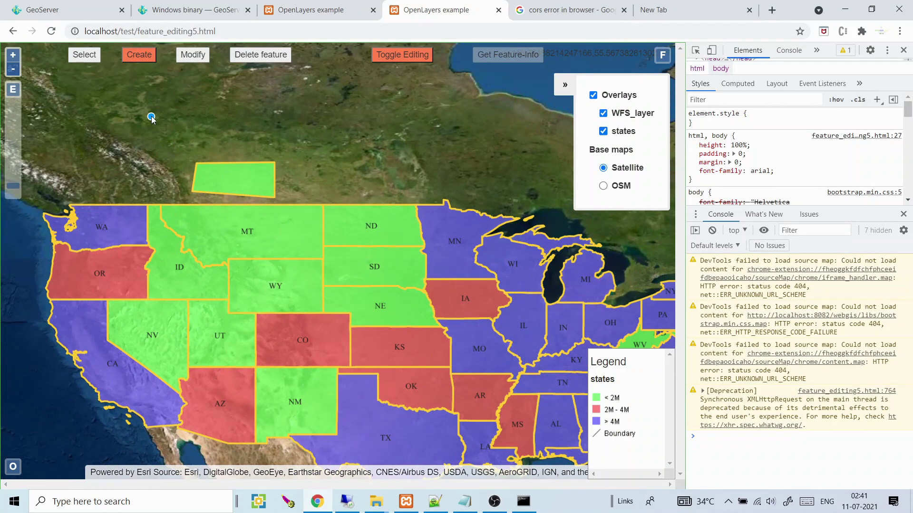
# Reload the map page to check the saved polygon, then switch to the XAMPP Control Panel.
pyautogui.click(52, 30)
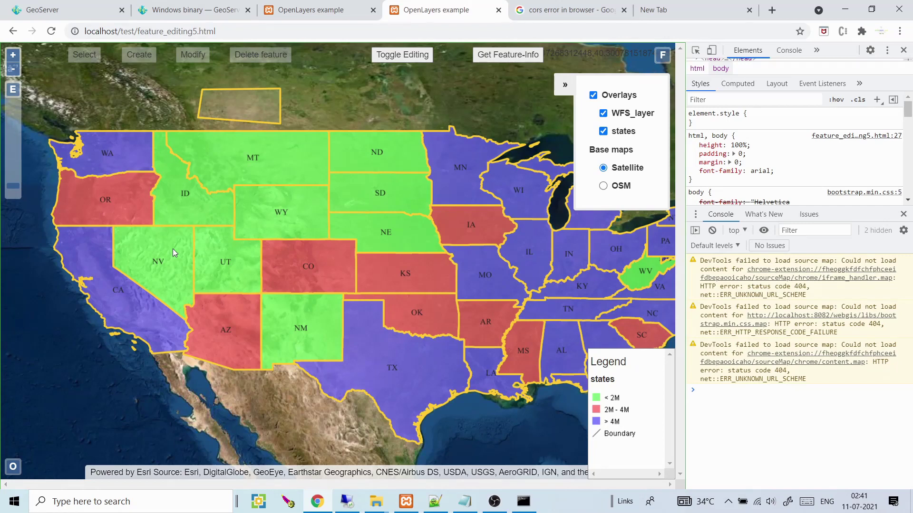
pyautogui.click(406, 501)
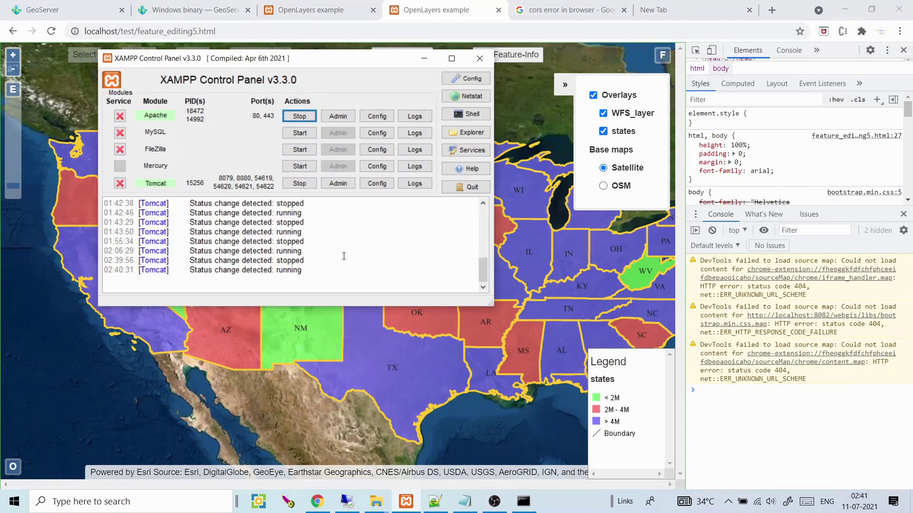